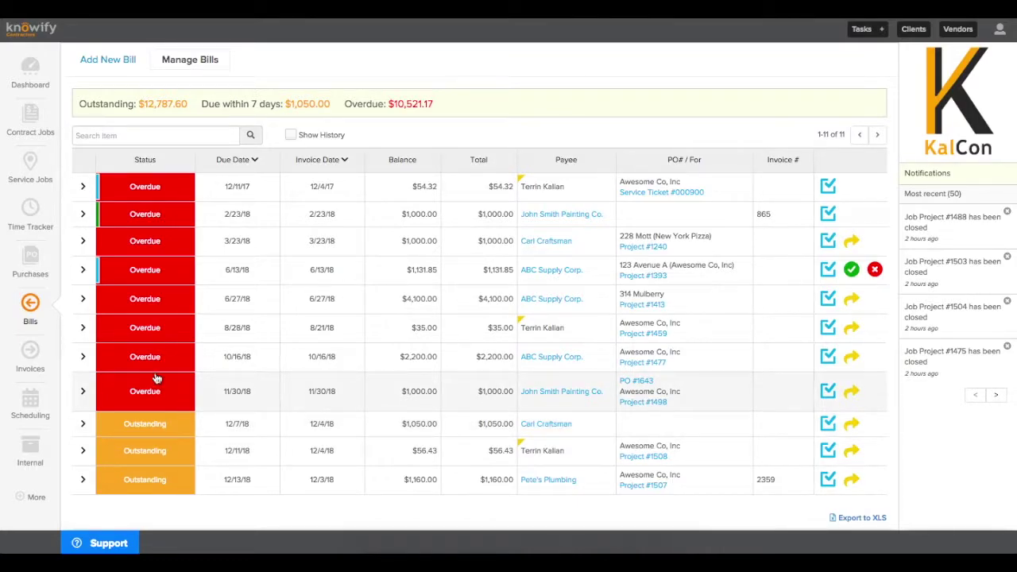
# Start a new bill with Pete's Plumbing as the vendor
pyautogui.click(116, 69)
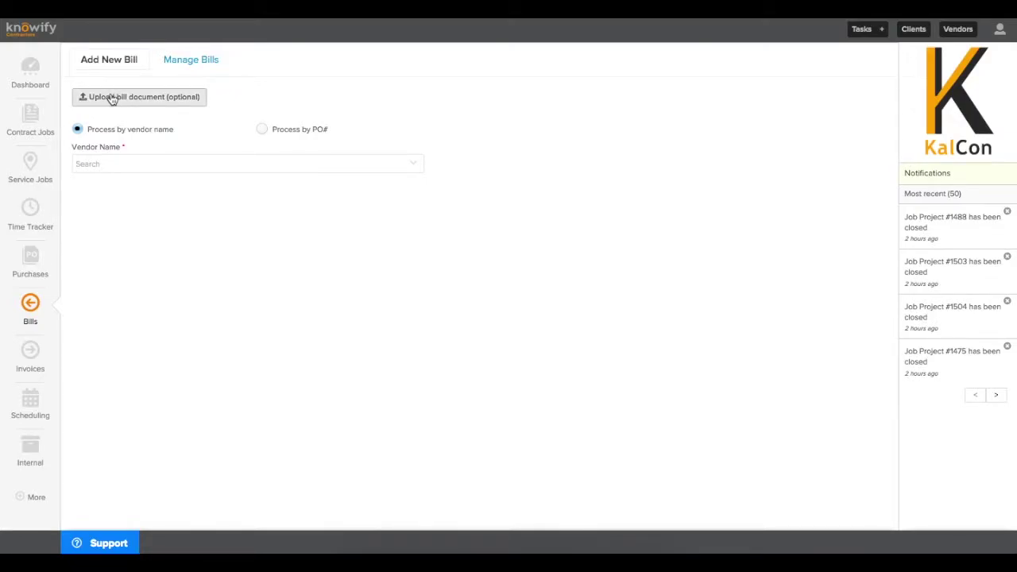
pyautogui.click(113, 98)
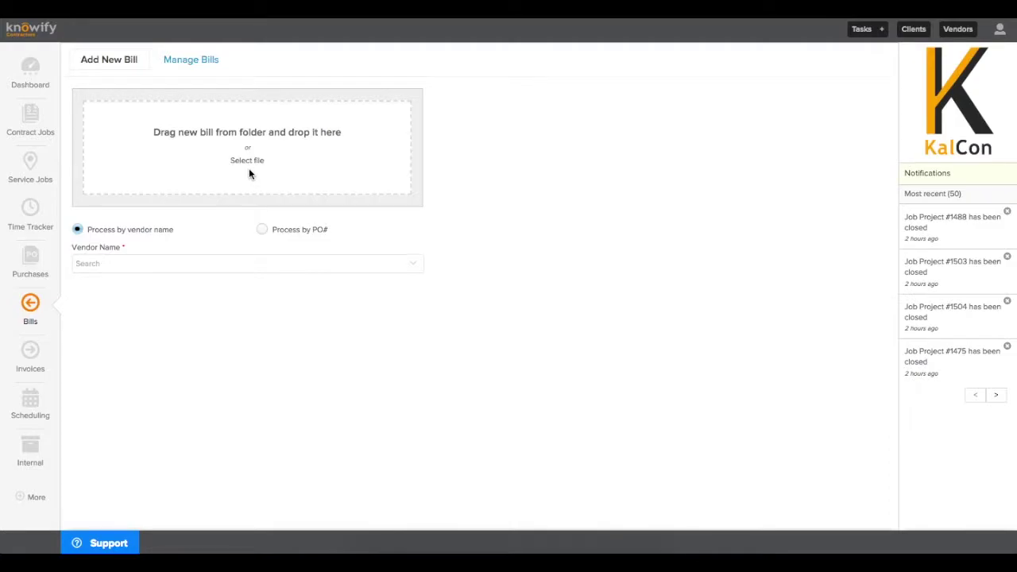
pyautogui.click(179, 265)
pyautogui.write('pete')
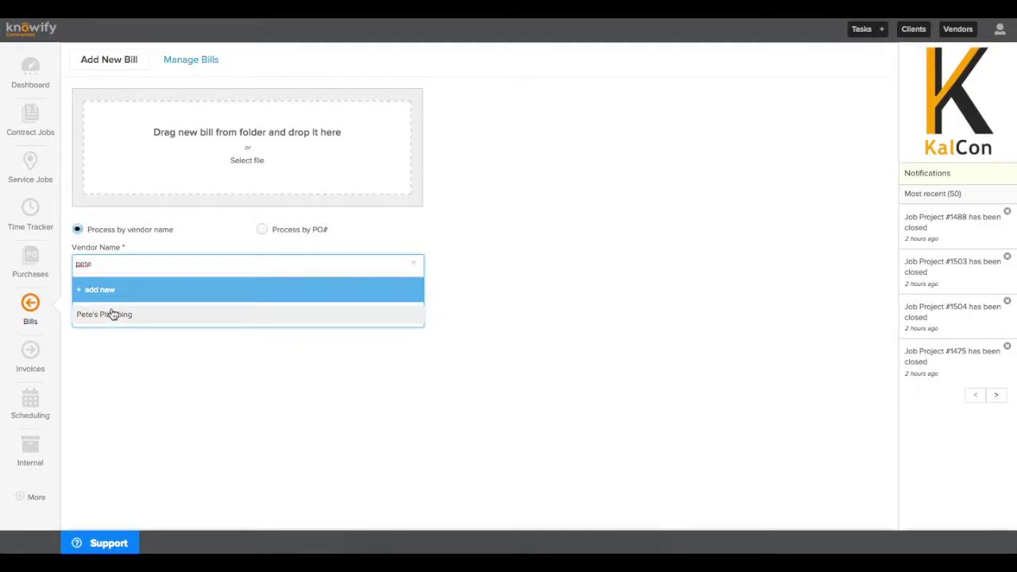
pyautogui.click(114, 316)
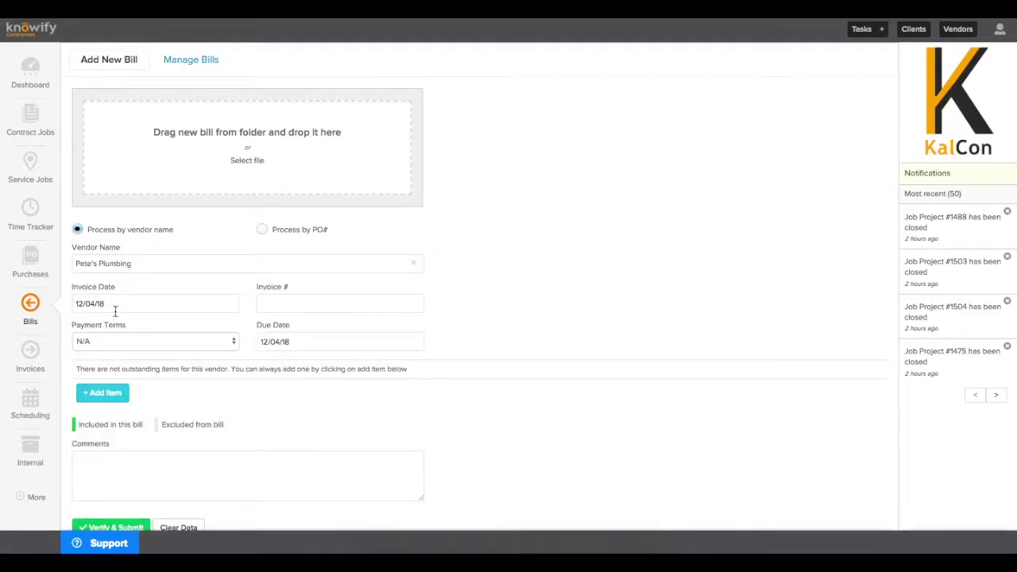
# Enter the vendor's invoice number, set the due date to 12/06/18, and add an item row
pyautogui.click(276, 310)
pyautogui.write('58924')
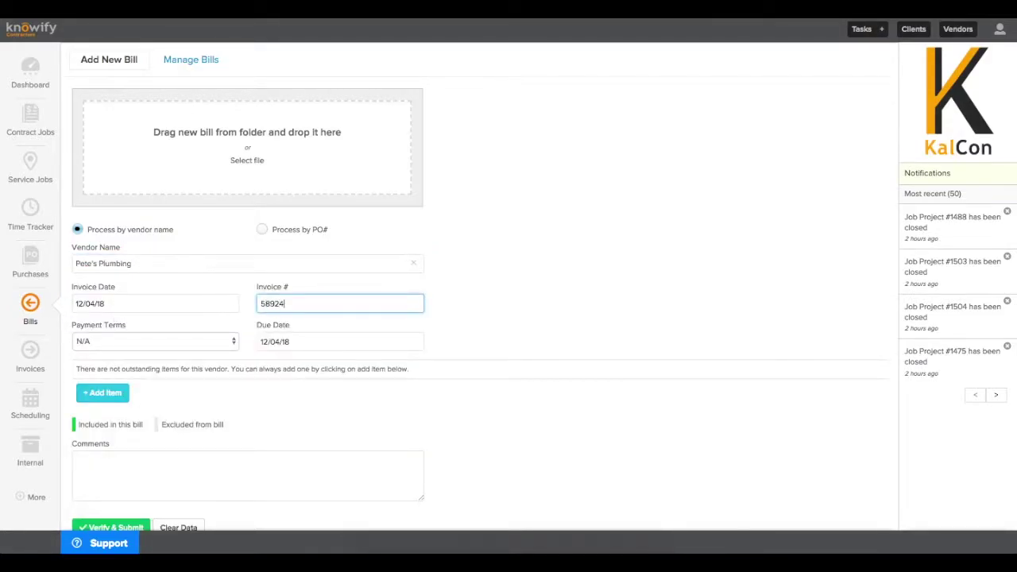
pyautogui.click(287, 341)
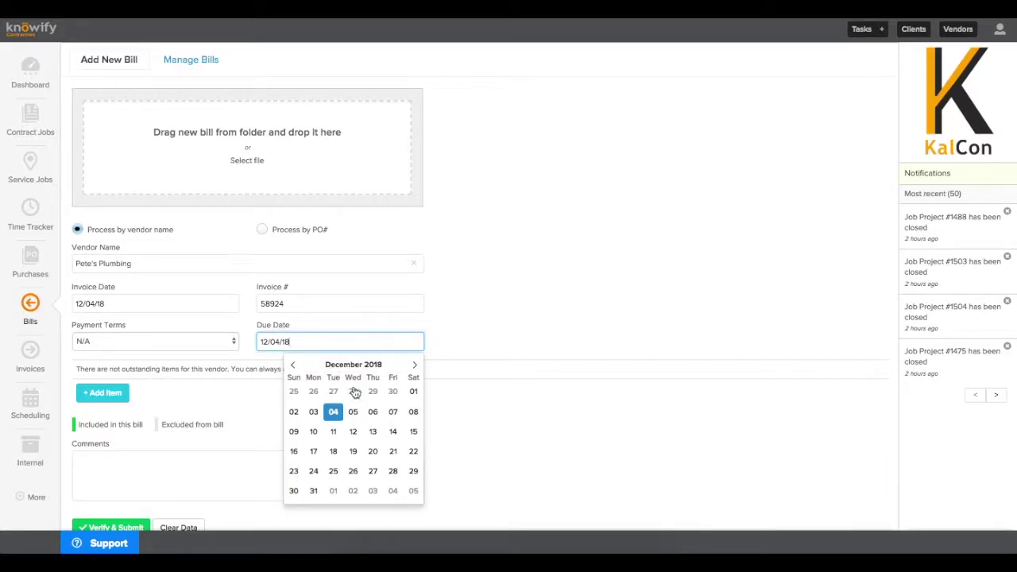
pyautogui.click(379, 414)
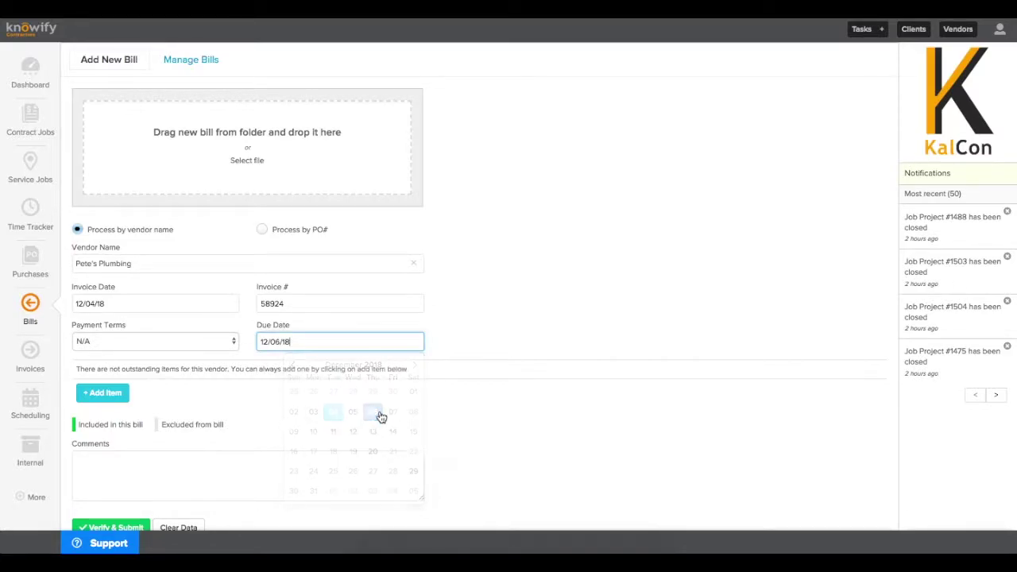
pyautogui.click(124, 393)
# Add a Project #1507: Site Prep line for 200 of 1" PVC Pipe - 5 Linear Feet
pyautogui.click(179, 399)
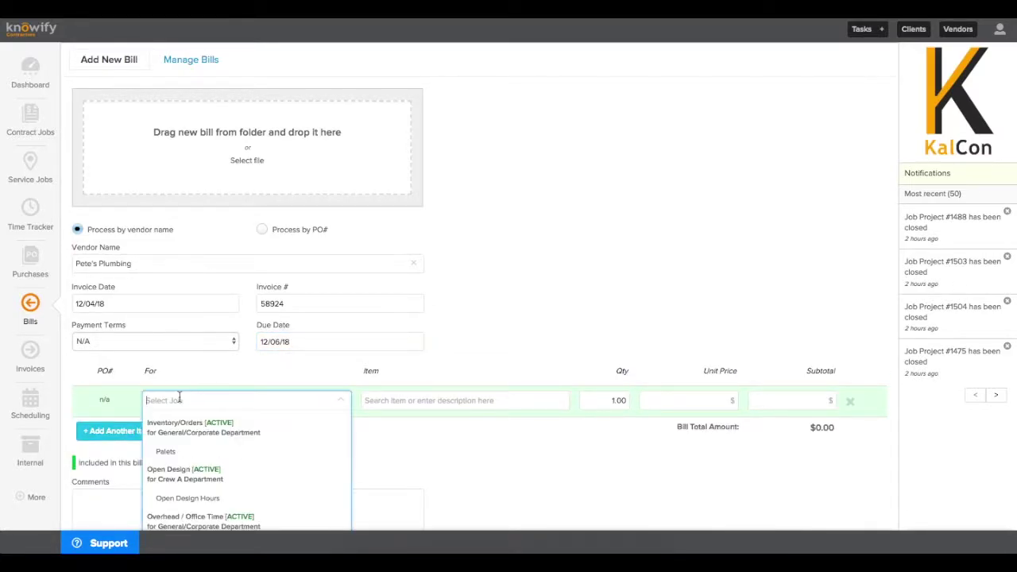
pyautogui.write('1507')
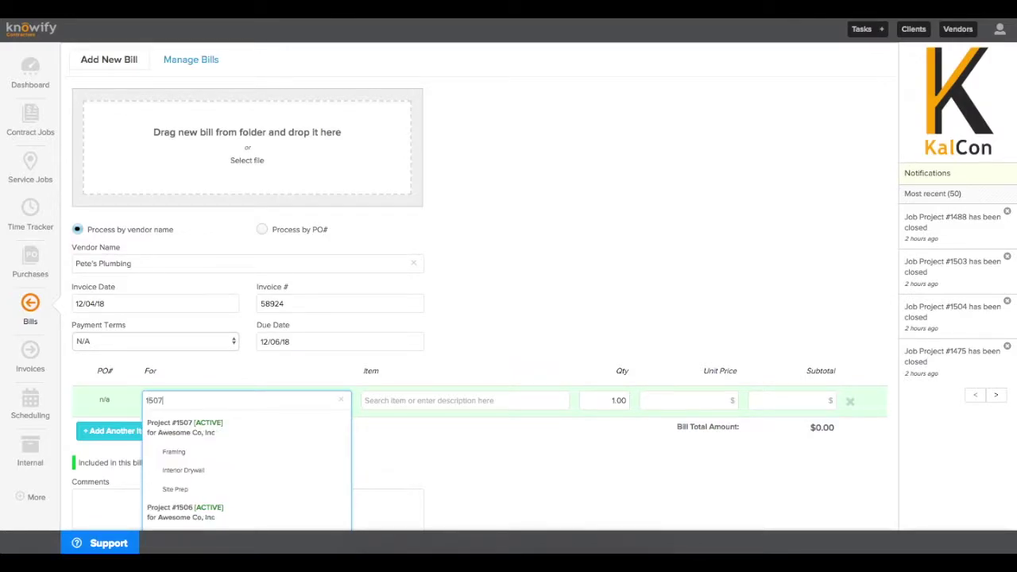
pyautogui.click(178, 488)
pyautogui.click(396, 400)
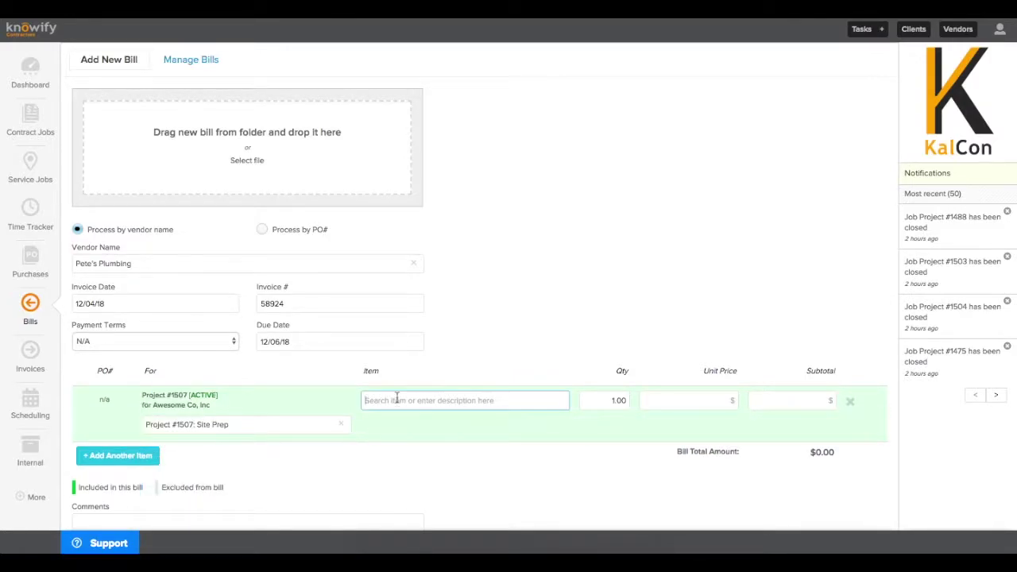
pyautogui.write('pipe')
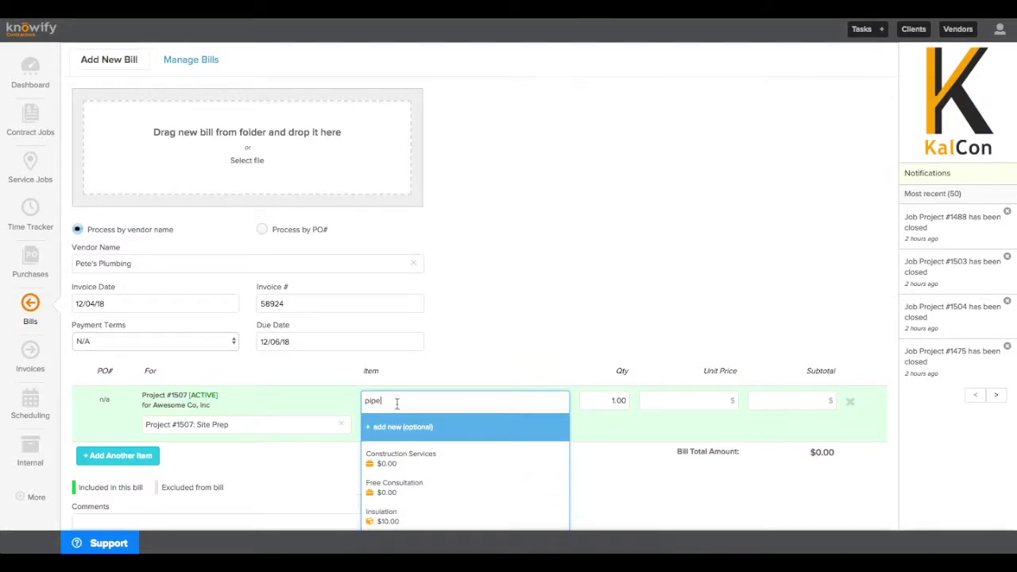
pyautogui.click(406, 483)
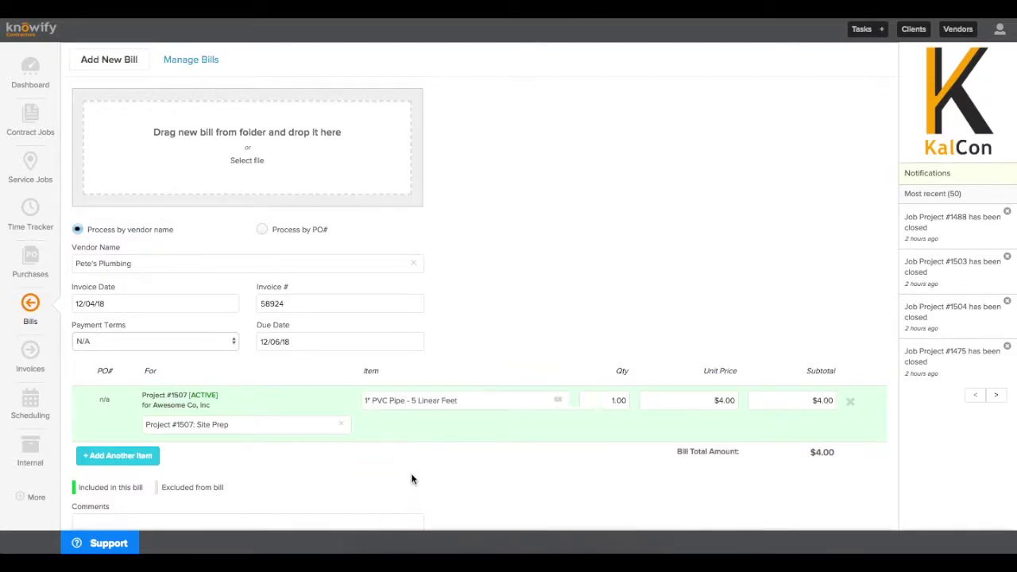
pyautogui.click(604, 397)
pyautogui.write('200')
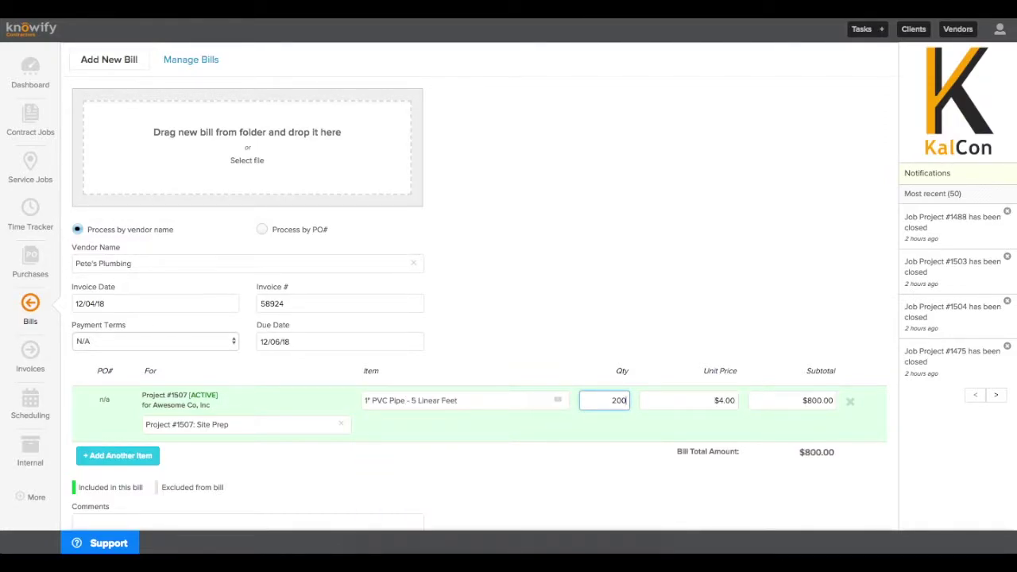
pyautogui.click(190, 467)
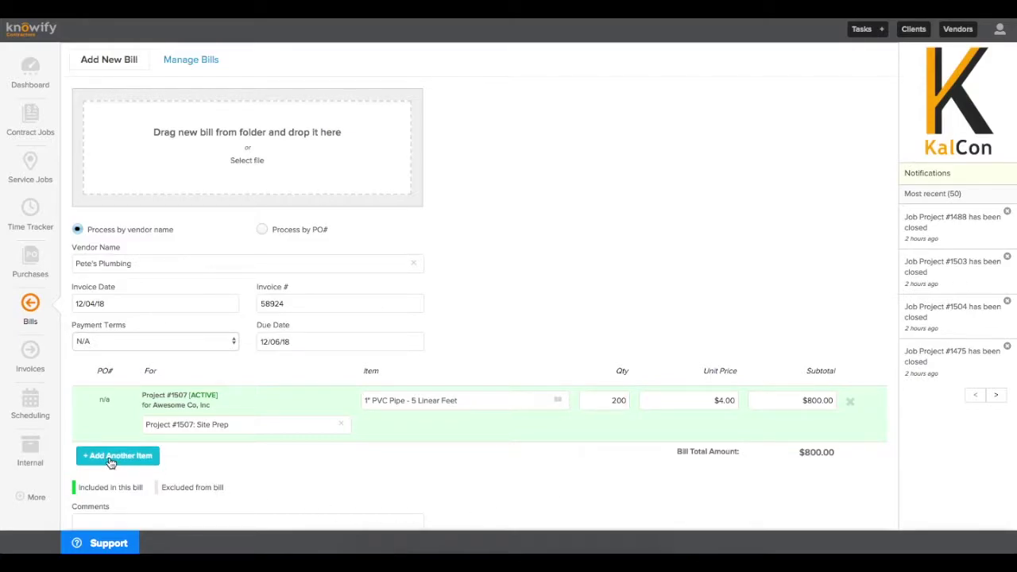
# Add a Project #1507: Framing line for 100 Piping at $20 each
pyautogui.click(109, 462)
pyautogui.click(203, 452)
pyautogui.write('1507')
pyautogui.scroll(-2, 250, 420)
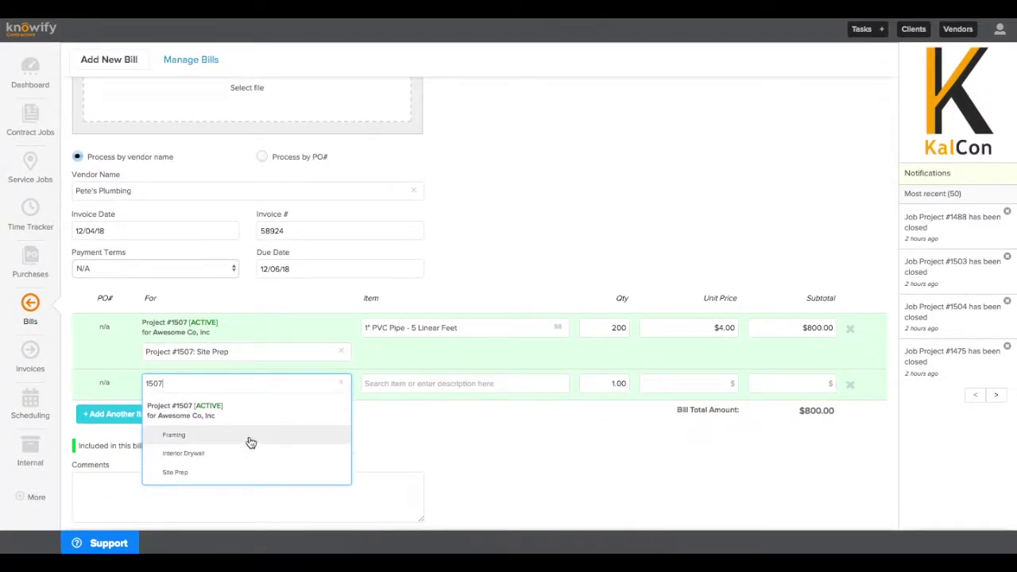
pyautogui.click(248, 437)
pyautogui.click(436, 378)
pyautogui.write('i')
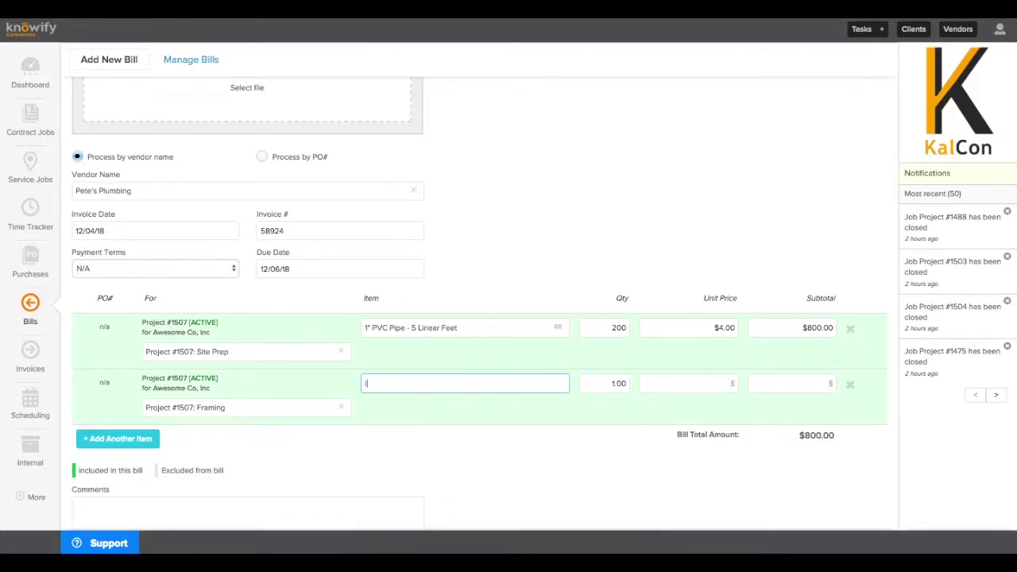
pyautogui.write('p')
pyautogui.press('BackSpace')
pyautogui.press('BackSpace')
pyautogui.write('pi')
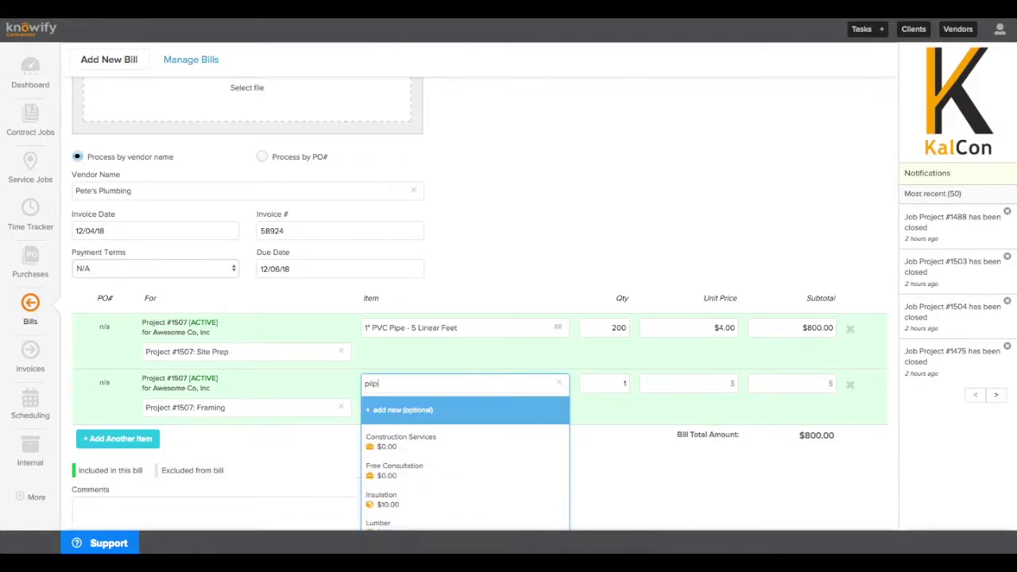
pyautogui.write('p')
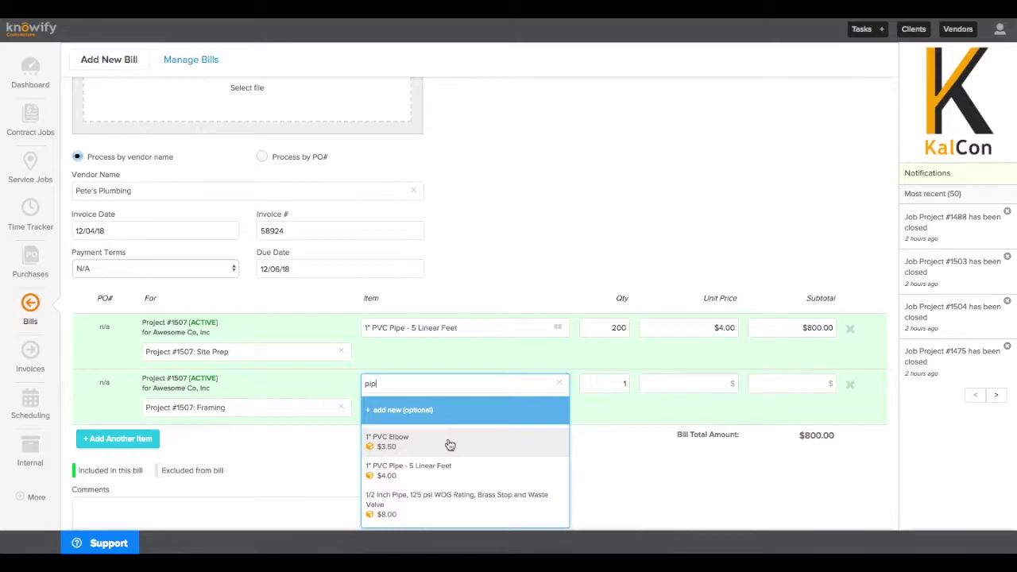
pyautogui.press('BackSpace')
pyautogui.press('BackSpace')
pyautogui.press('BackSpace')
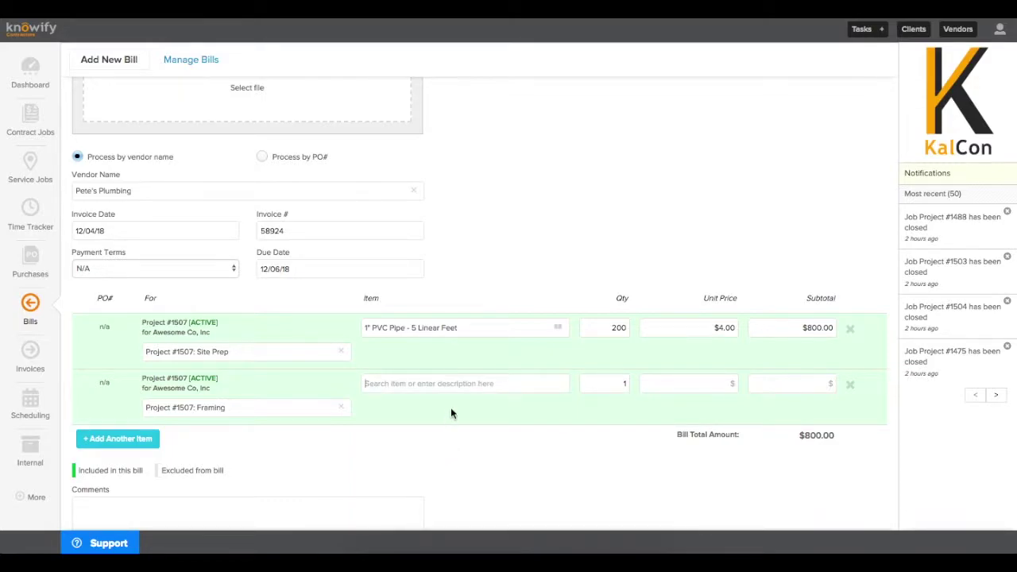
pyautogui.write('Piping')
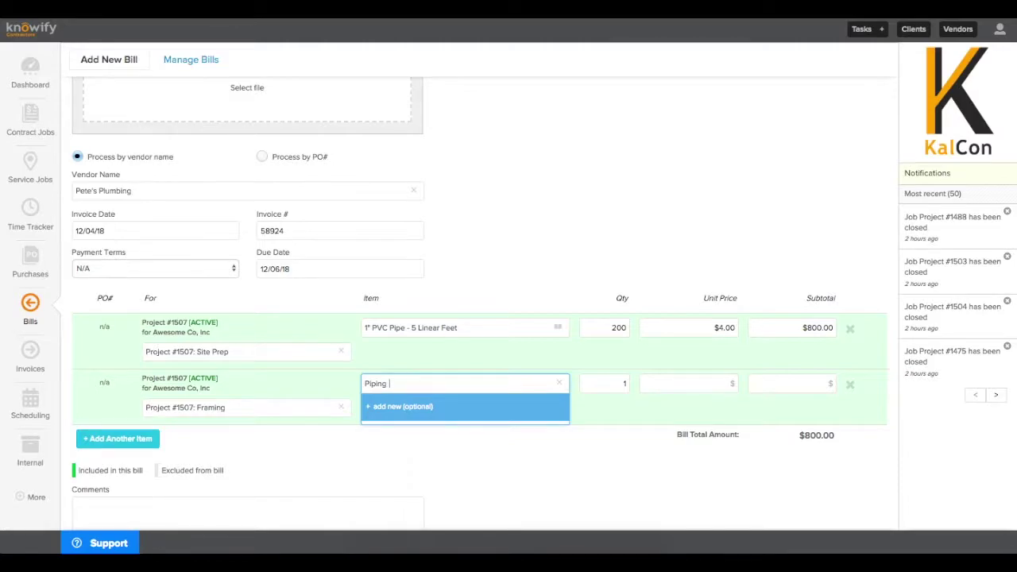
pyautogui.press('Tab')
pyautogui.write('100')
pyautogui.press('Tab')
pyautogui.write('20')
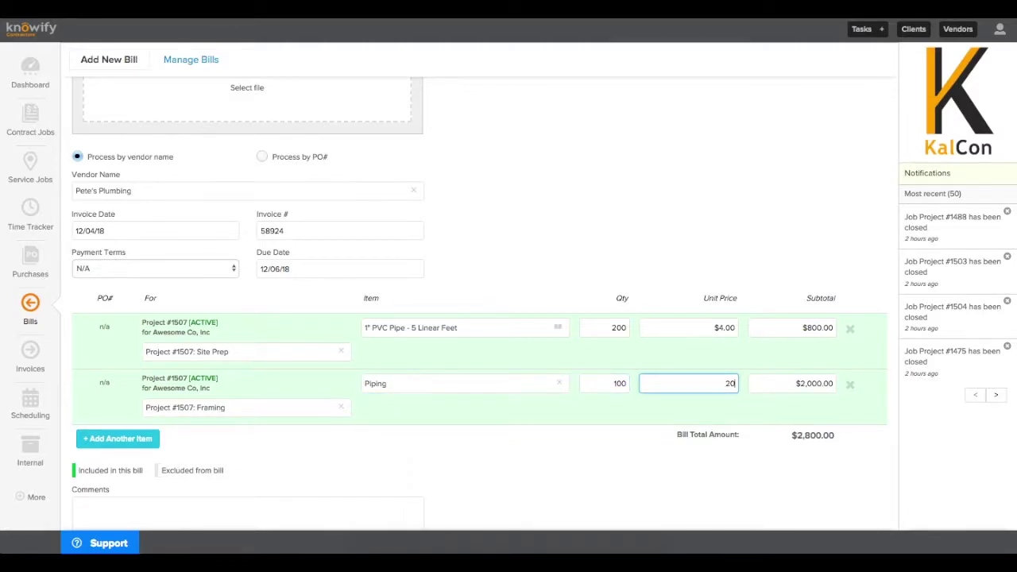
pyautogui.click(492, 464)
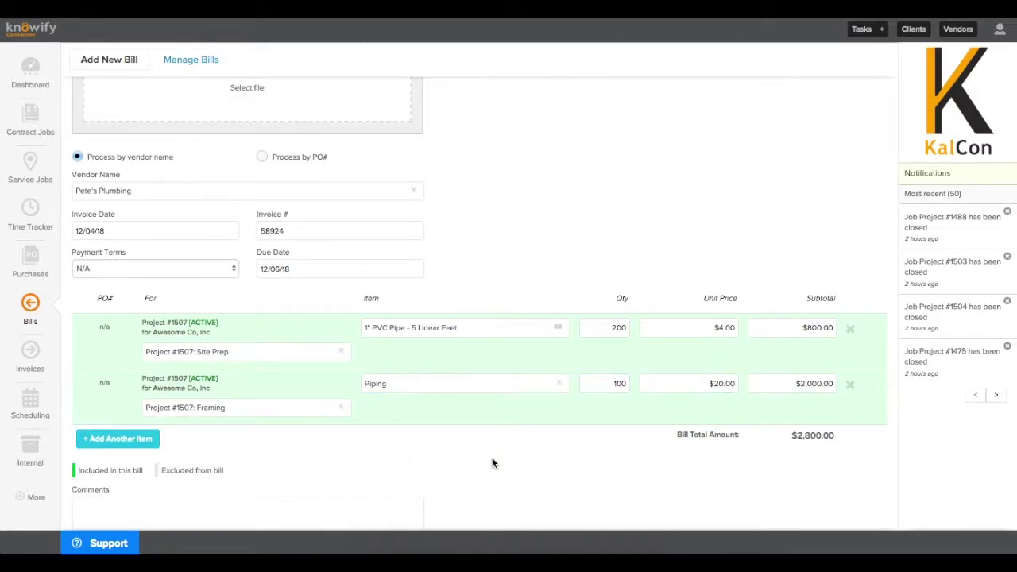
pyautogui.scroll(-2, 492, 461)
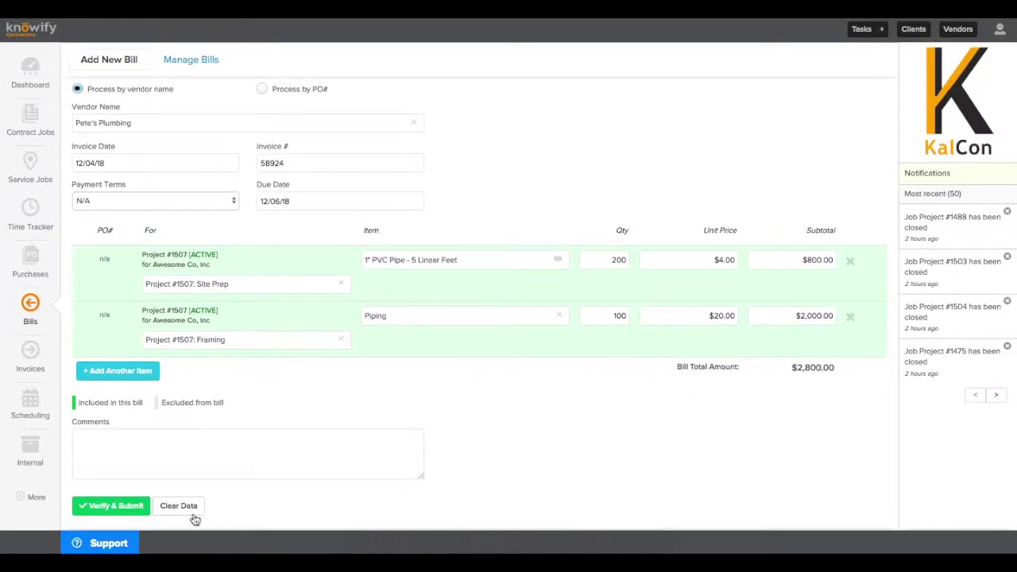
# Verify and submit the Pete's Plumbing bill as outstanding for $2,800.00
pyautogui.click(116, 505)
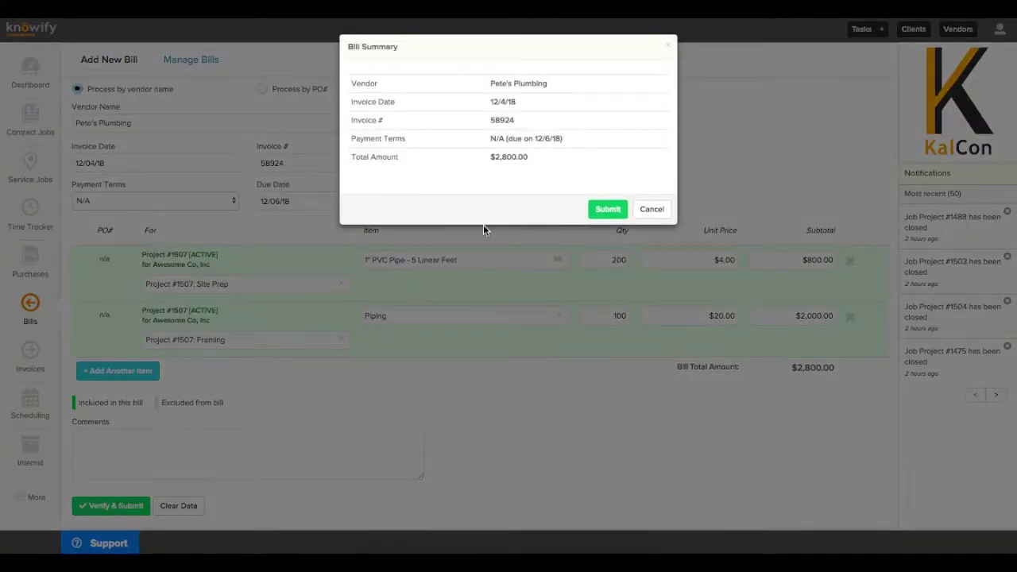
pyautogui.click(602, 212)
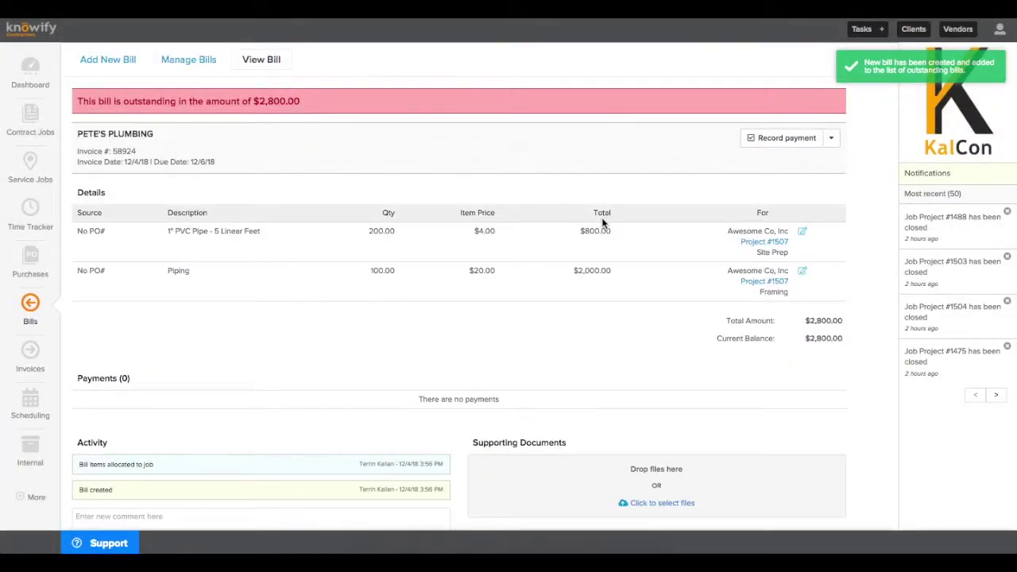
pyautogui.scroll(-1, 602, 218)
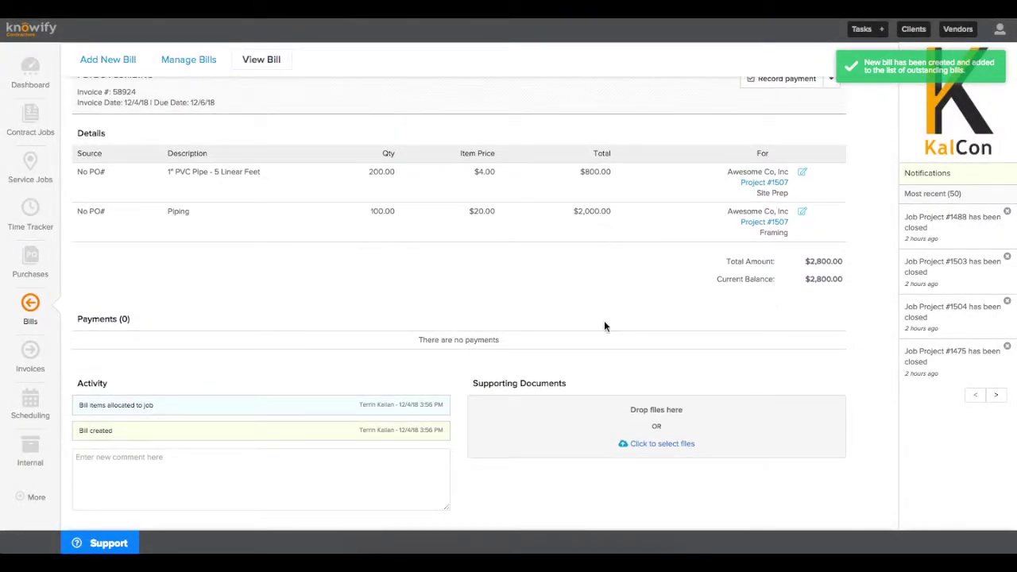
pyautogui.scroll(1, 660, 459)
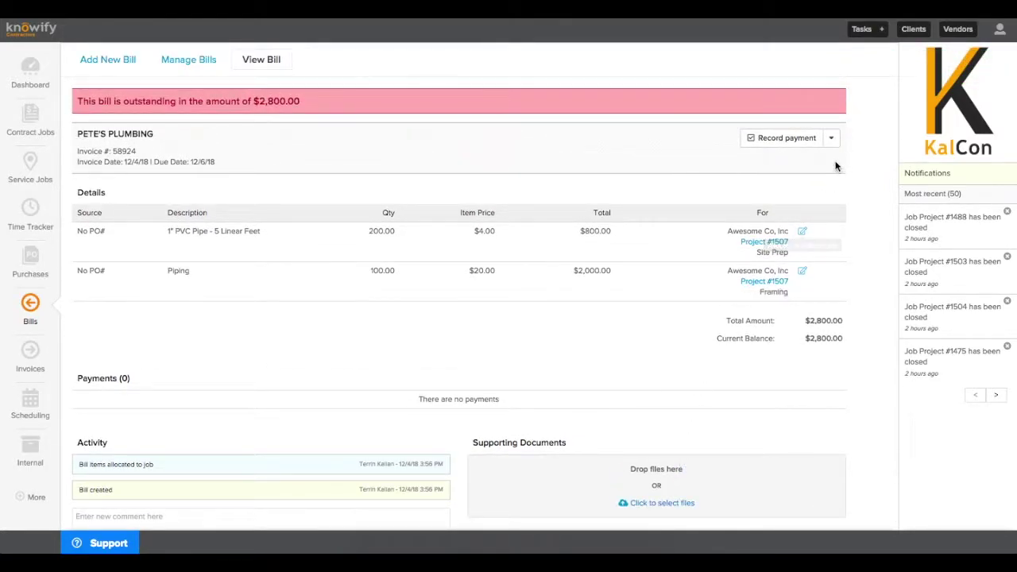
pyautogui.click(831, 140)
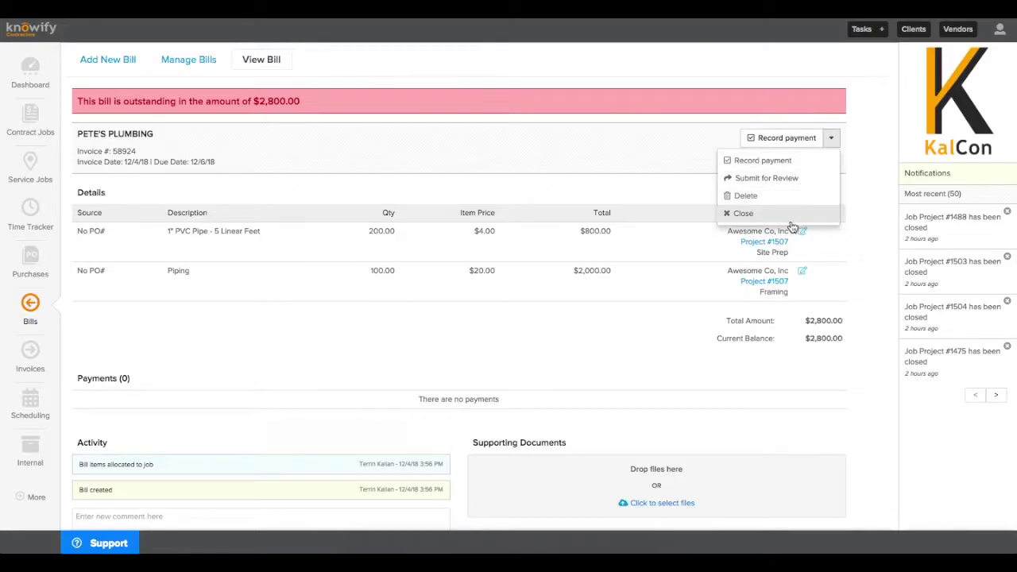
pyautogui.click(778, 106)
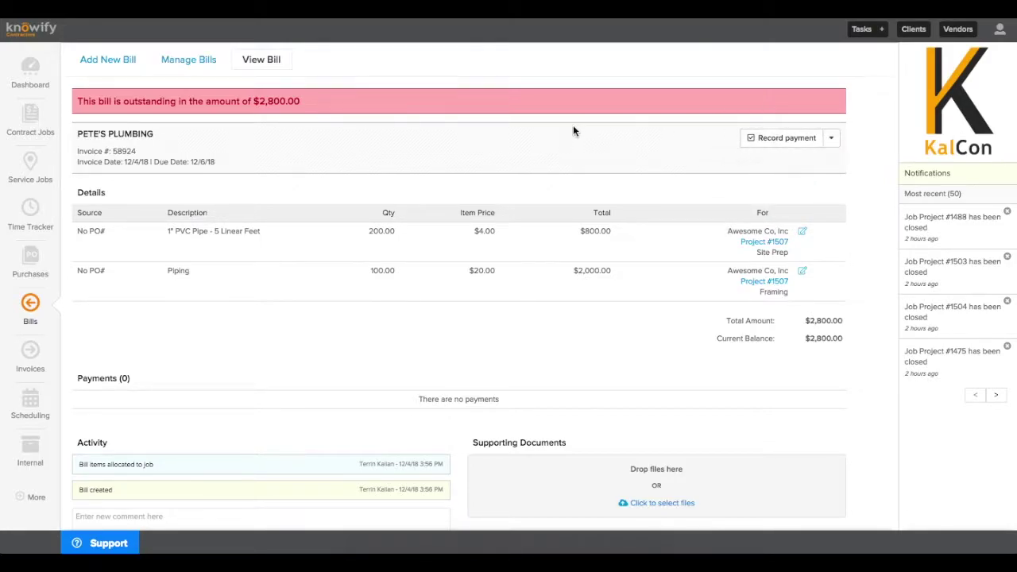
pyautogui.click(115, 64)
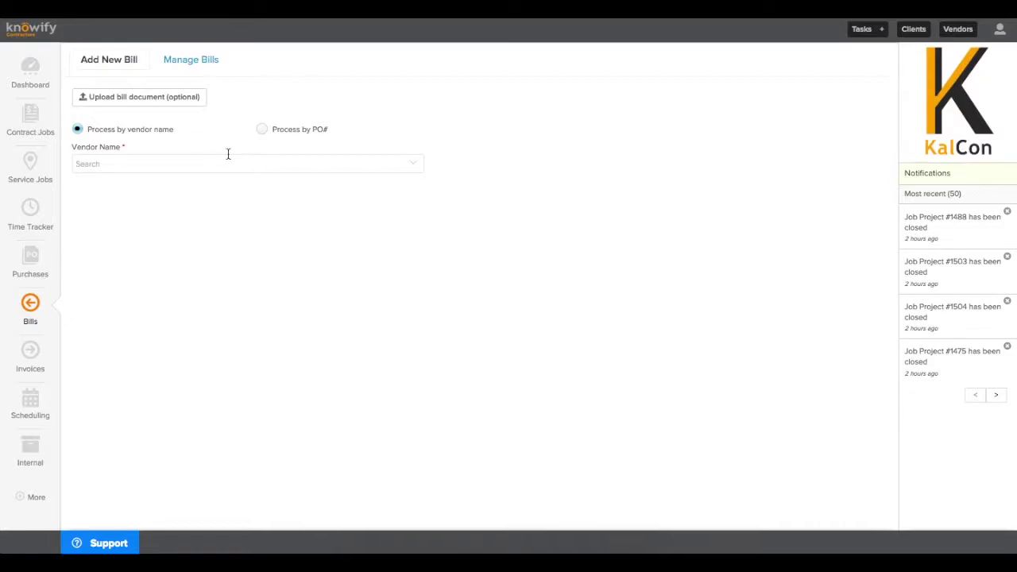
# Process the new bill by PO# and pull in the PO 1648 line items
pyautogui.click(262, 129)
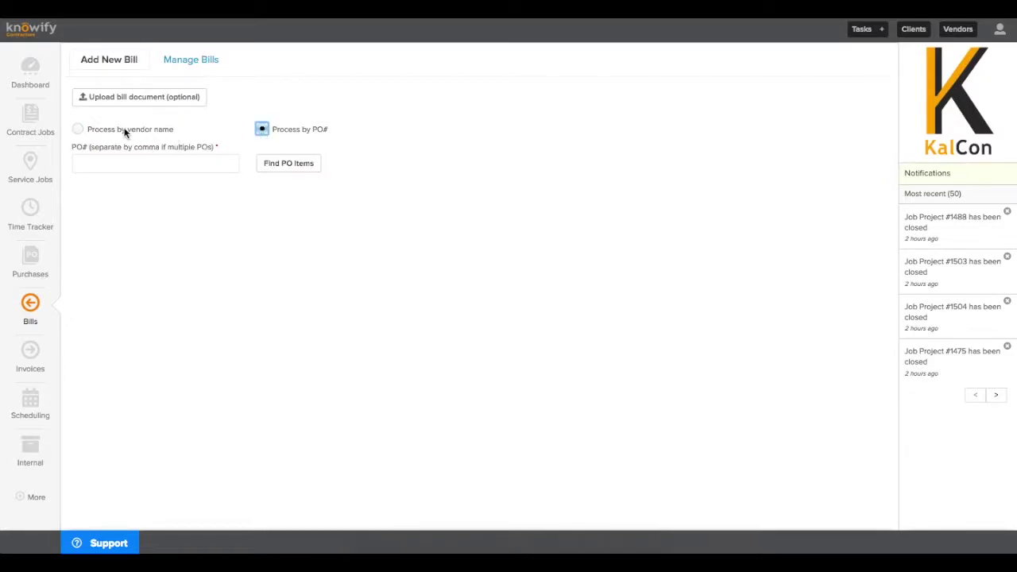
pyautogui.click(132, 163)
pyautogui.write('1648')
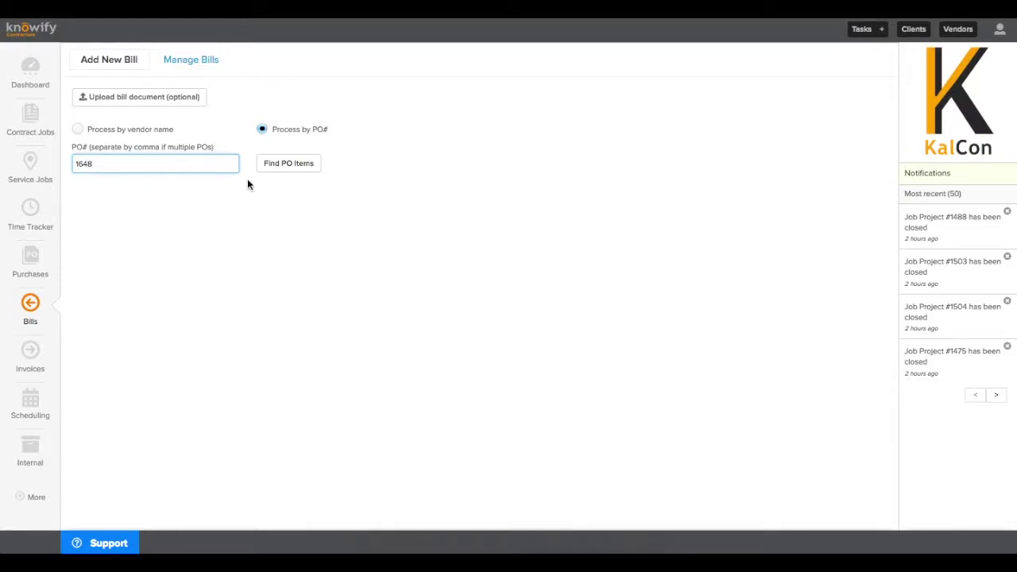
pyautogui.click(279, 165)
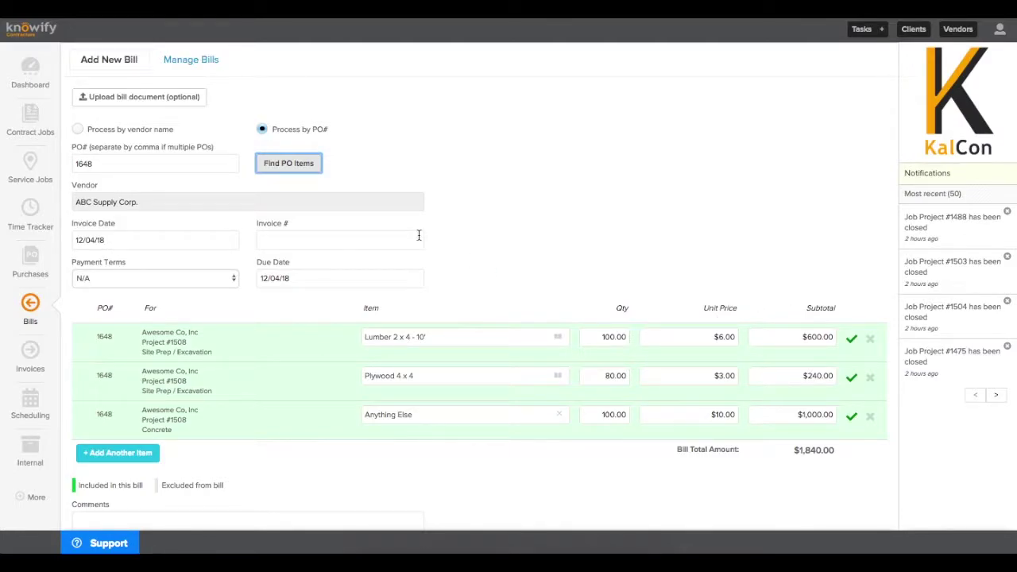
pyautogui.click(139, 130)
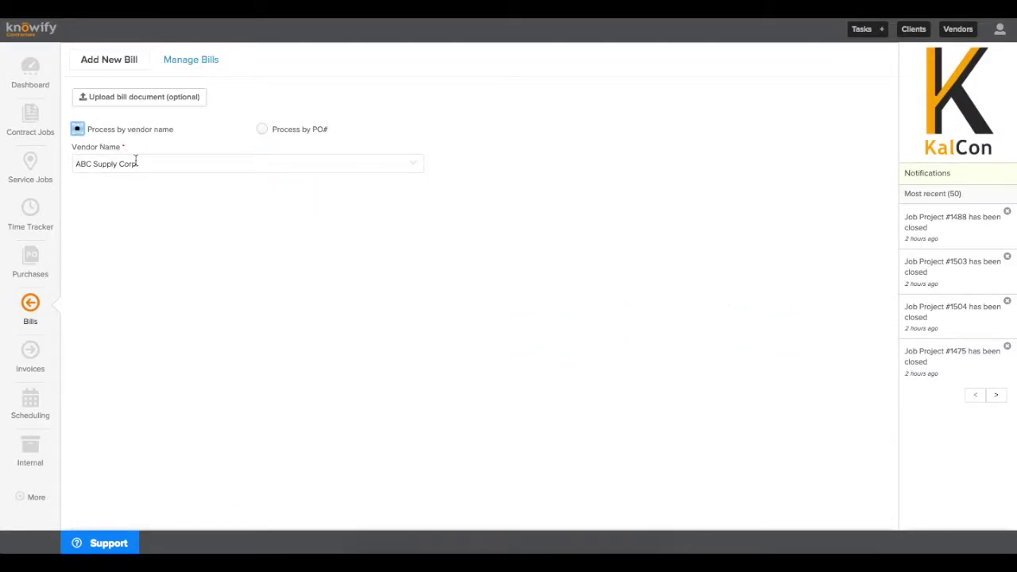
# Choose ABC Supply Corp. and include the Lumber 2 x 4, Plywood 4 x 4 and Anything Else lines
pyautogui.click(151, 163)
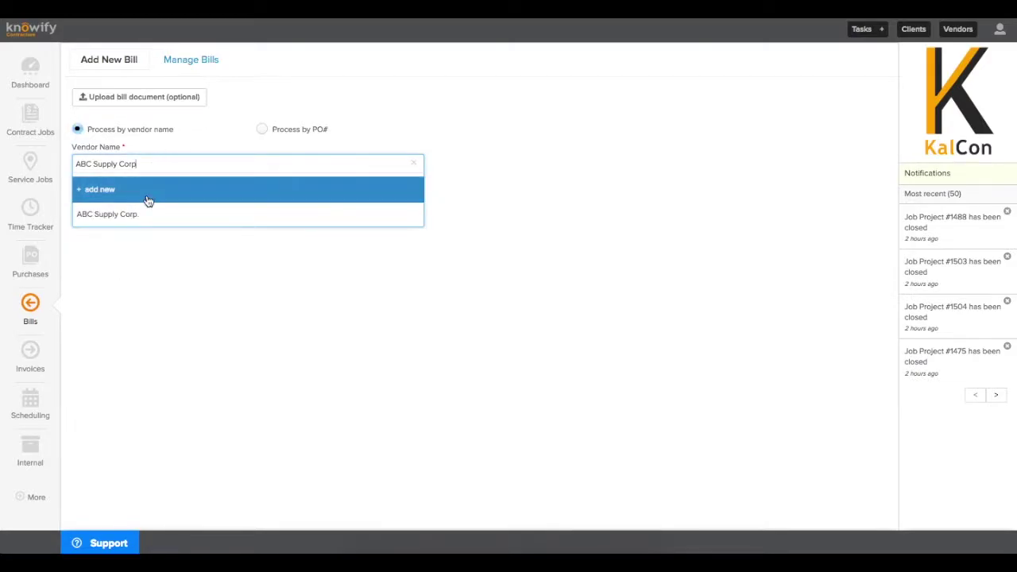
pyautogui.click(135, 215)
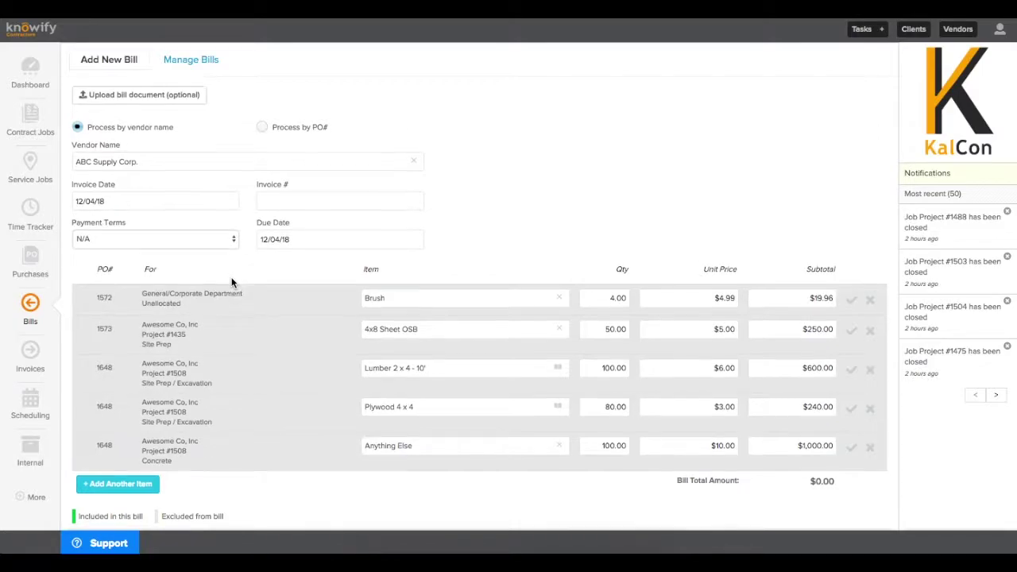
pyautogui.scroll(-2, 477, 294)
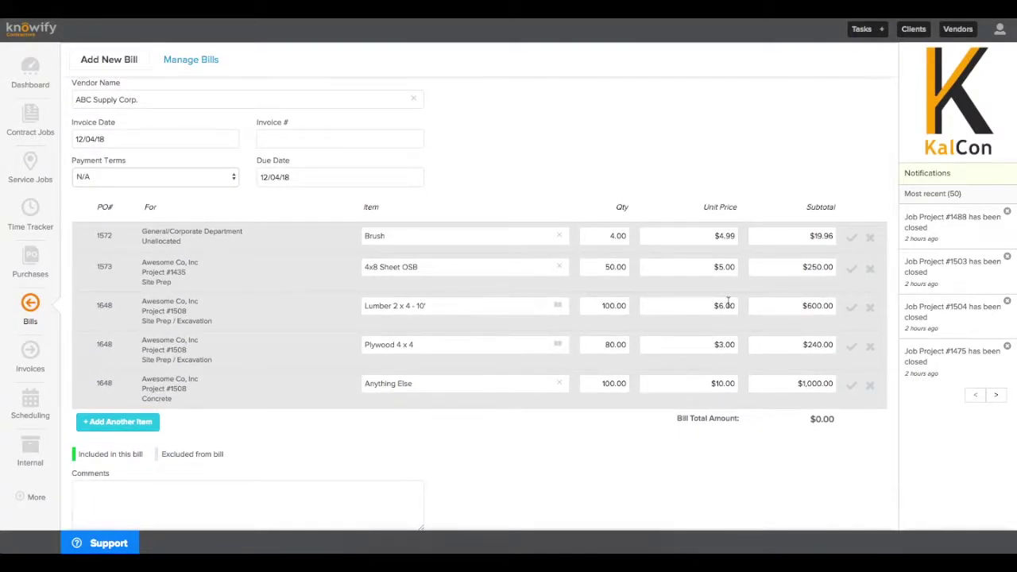
pyautogui.click(851, 307)
pyautogui.click(851, 346)
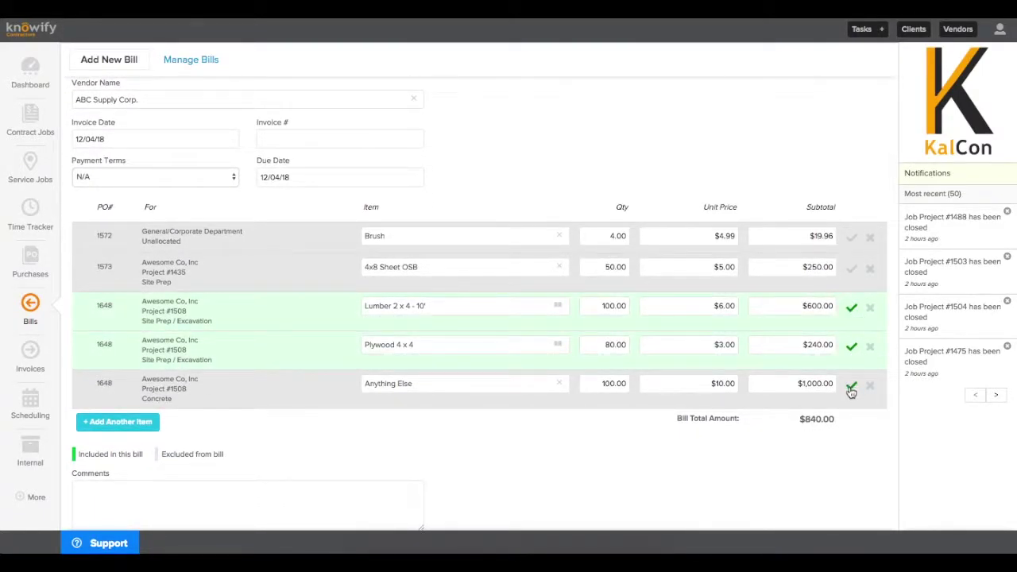
pyautogui.click(851, 384)
# Change unit prices to $9.80 for Anything Else and $3.45 for Plywood 4 x 4
pyautogui.click(705, 387)
pyautogui.write('9')
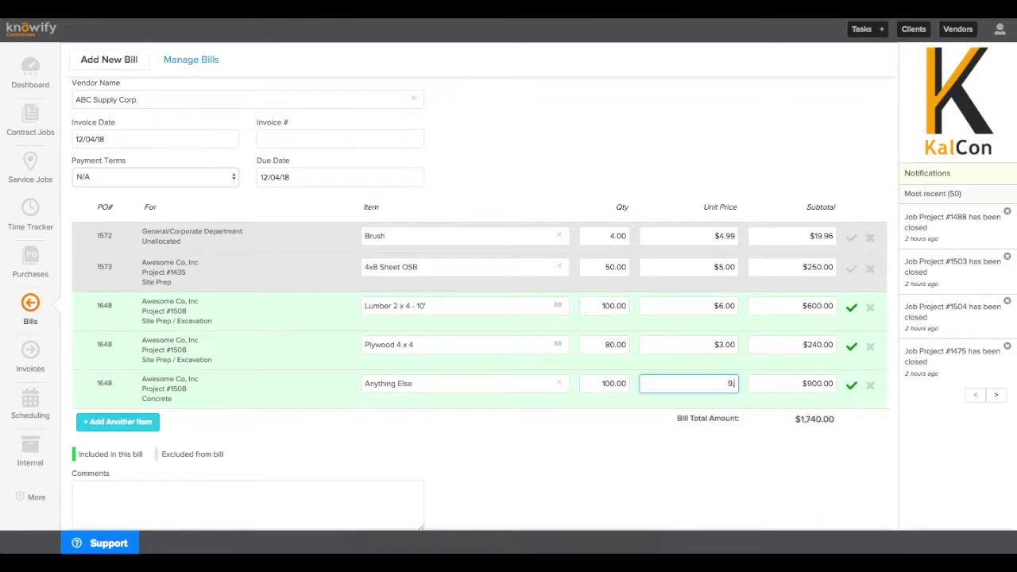
pyautogui.write('.80')
pyautogui.click(734, 350)
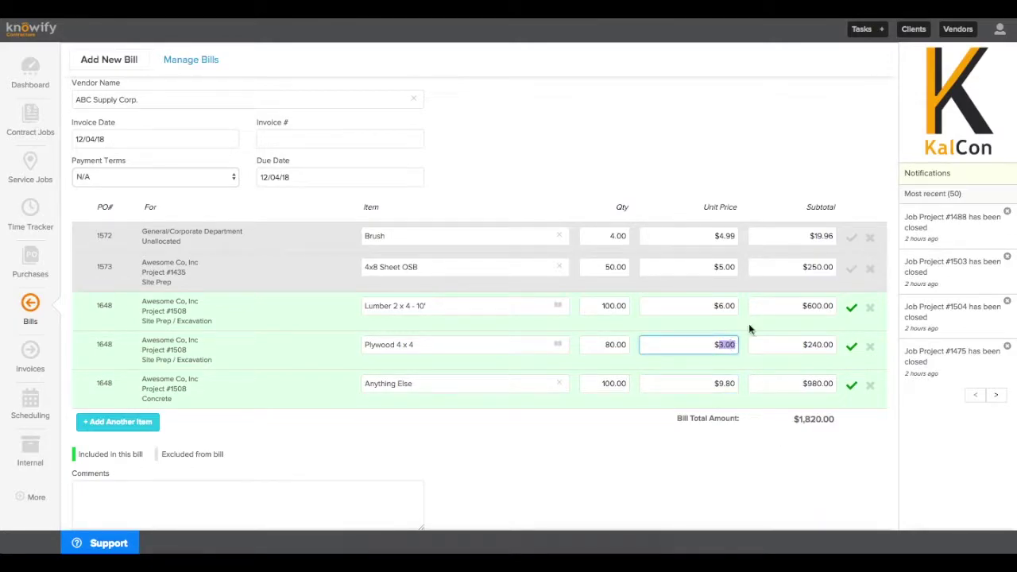
pyautogui.write('3.45')
pyautogui.click(724, 441)
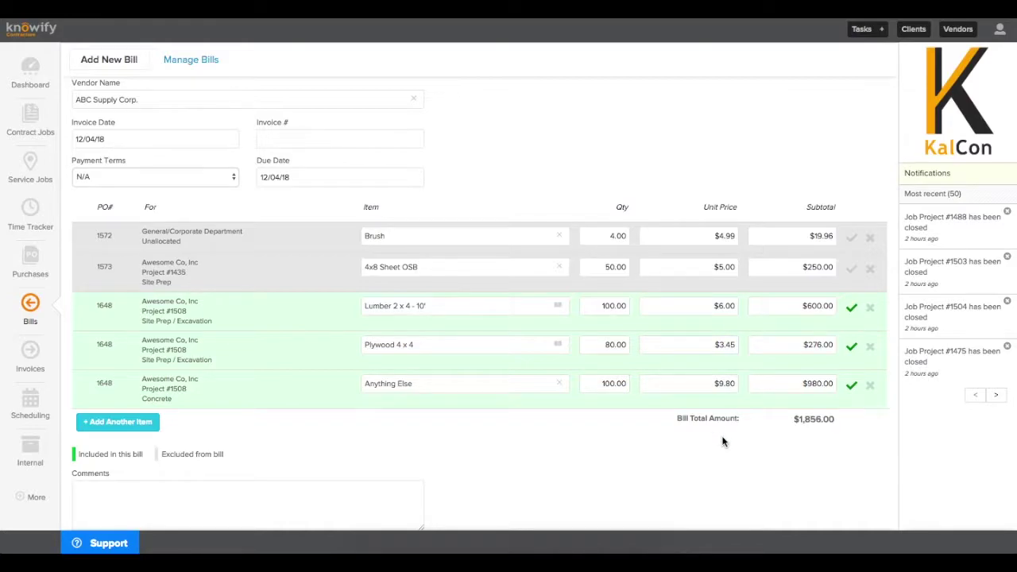
pyautogui.scroll(-1, 723, 441)
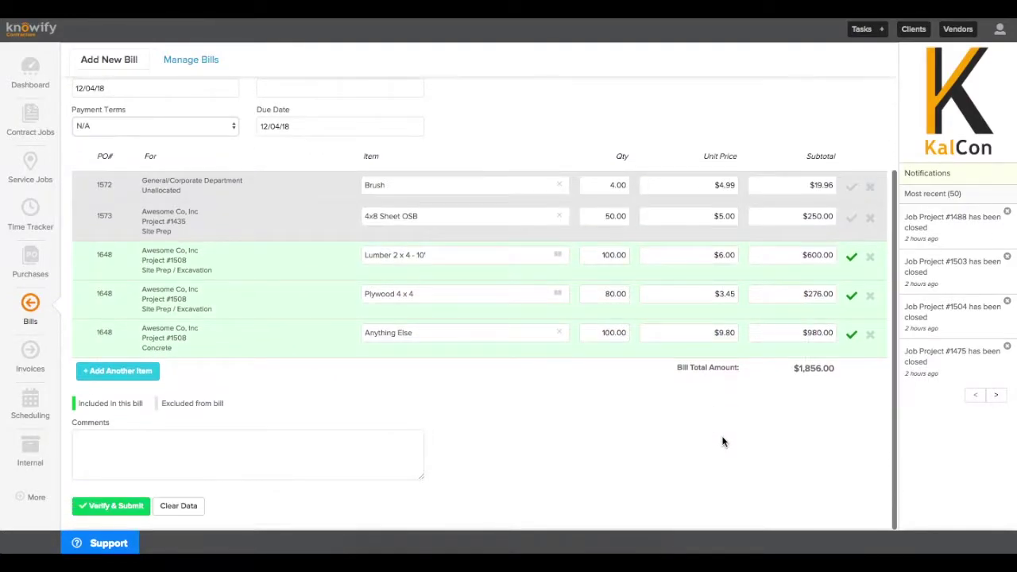
# Verify and submit the ABC Supply Corp. bill as outstanding for $1,856.00
pyautogui.click(125, 507)
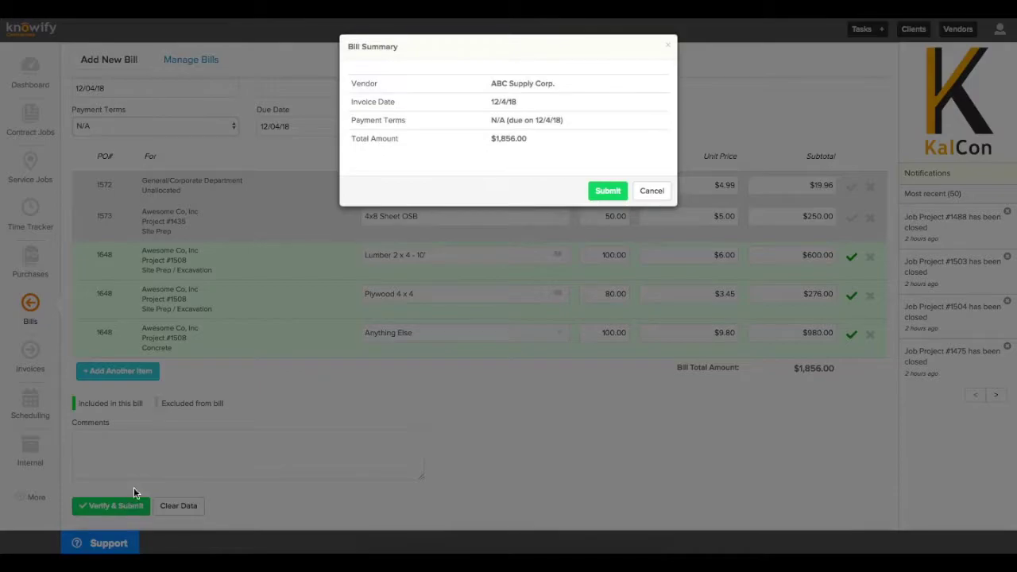
pyautogui.click(607, 192)
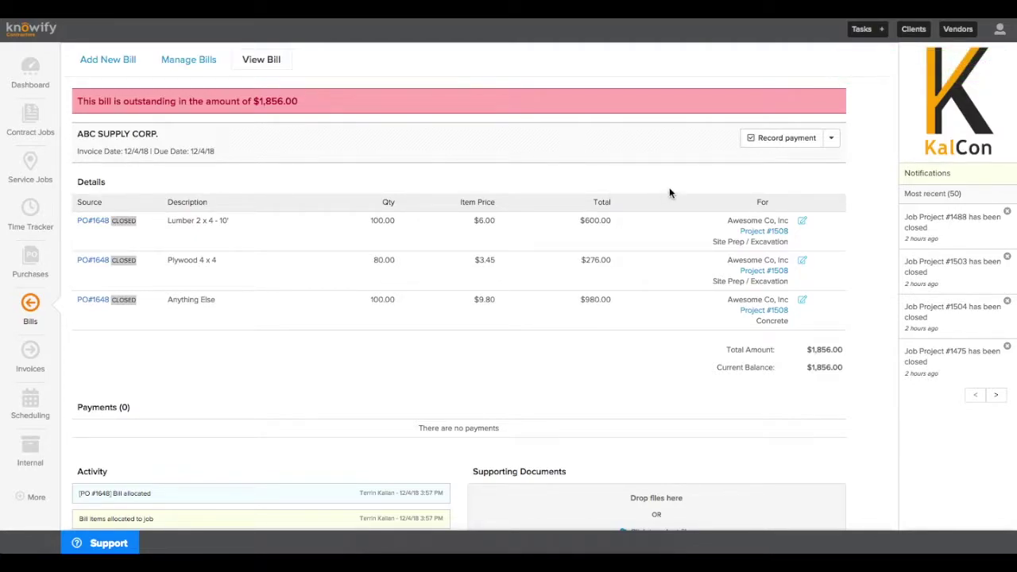
pyautogui.click(754, 143)
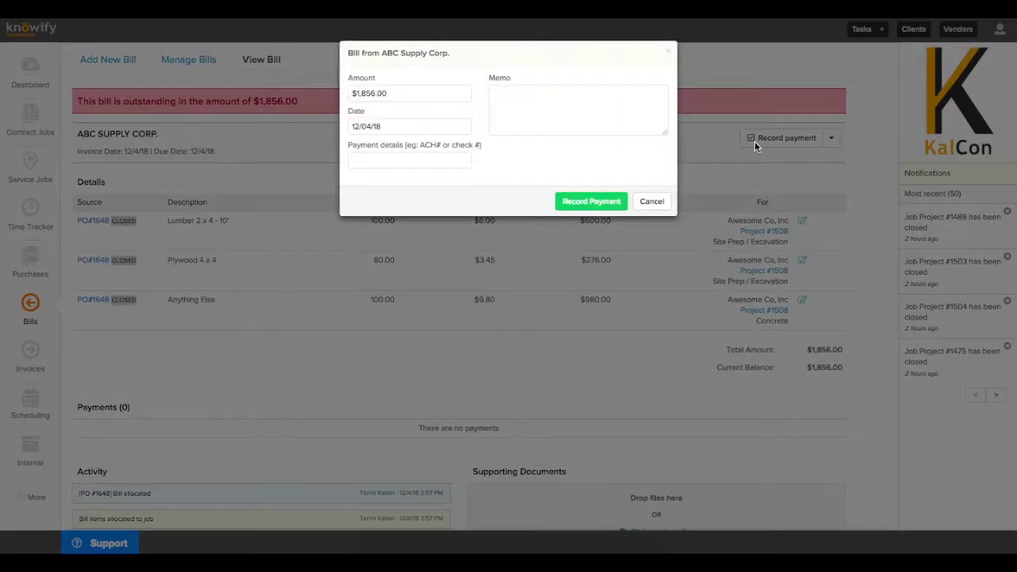
# Record a $1,000.00 payment with a check number on the ABC Supply Corp. bill
pyautogui.click(393, 161)
pyautogui.write('32508')
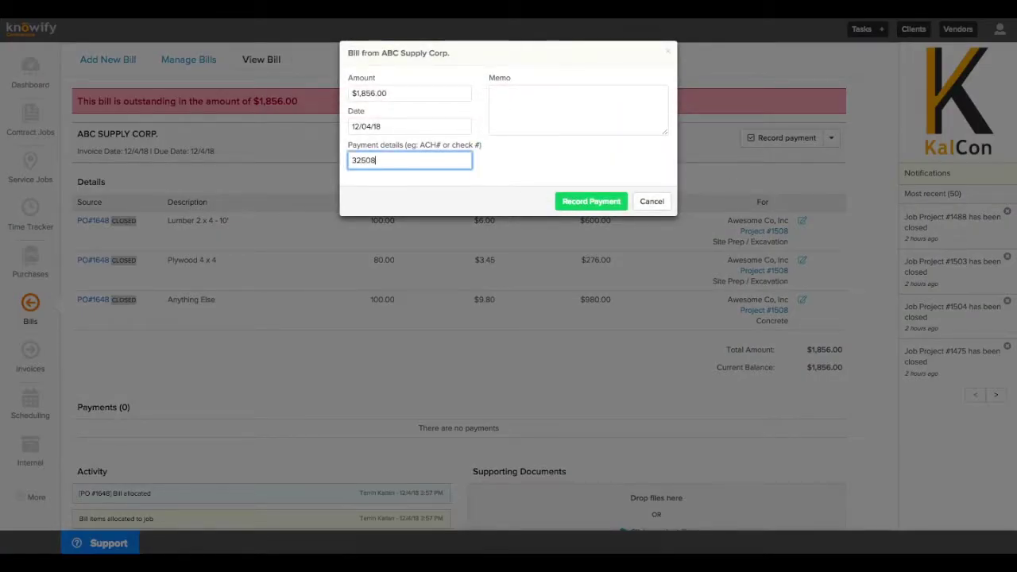
pyautogui.click(511, 175)
pyautogui.click(386, 89)
pyautogui.moveTo(389, 93); pyautogui.dragTo(378, 87)
pyautogui.write('1000')
pyautogui.click(527, 166)
pyautogui.click(565, 202)
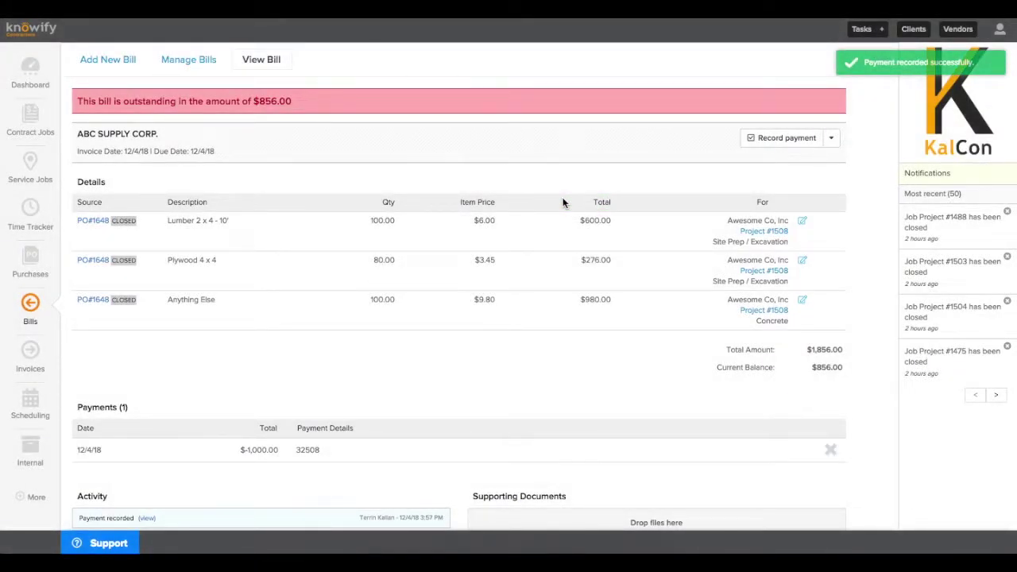
pyautogui.click(829, 451)
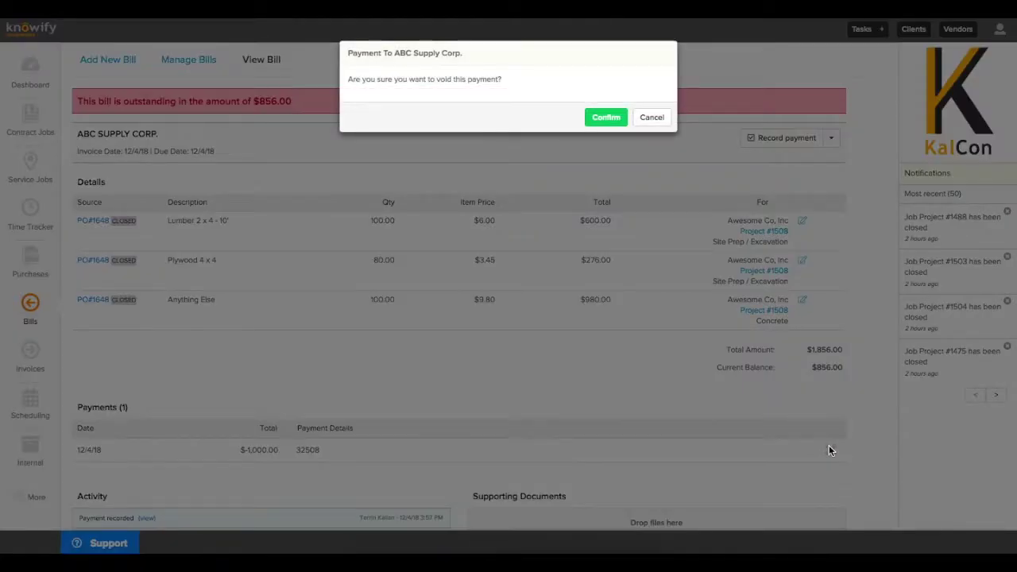
pyautogui.click(828, 451)
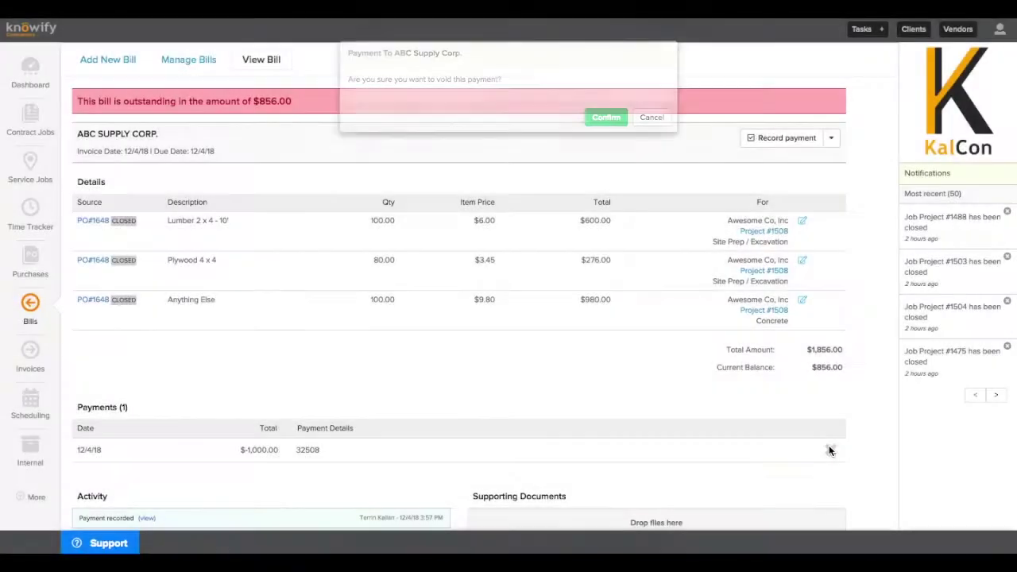
# Show the Manage Bills list of 13 bills and view their status notes
pyautogui.click(203, 71)
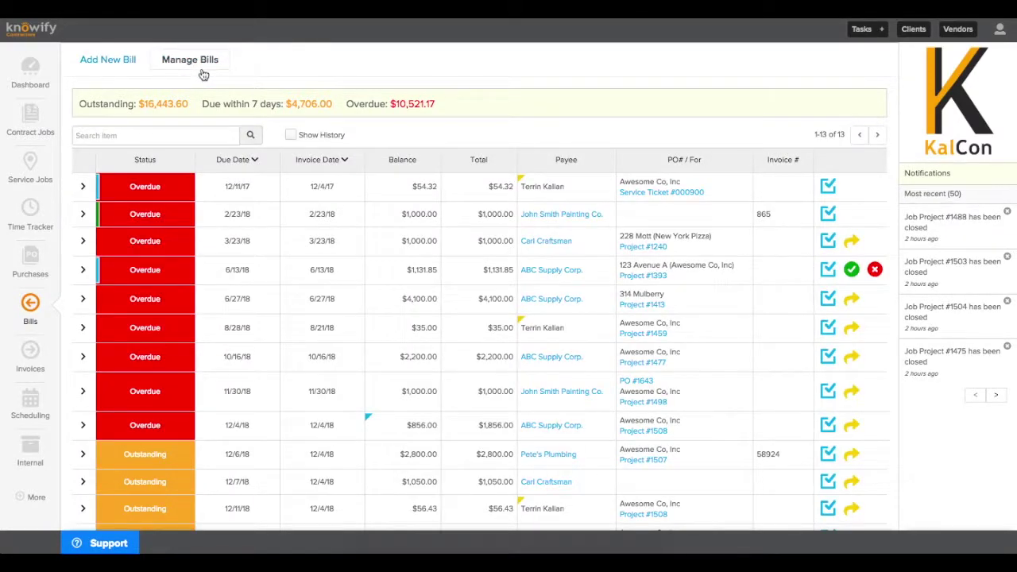
pyautogui.scroll(-1, 227, 153)
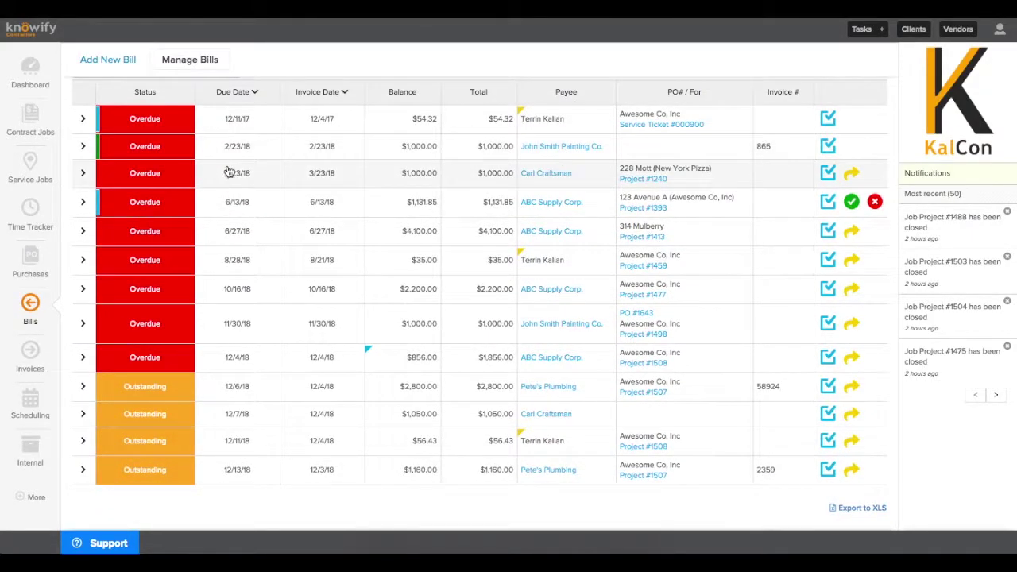
pyautogui.moveTo(138, 205)
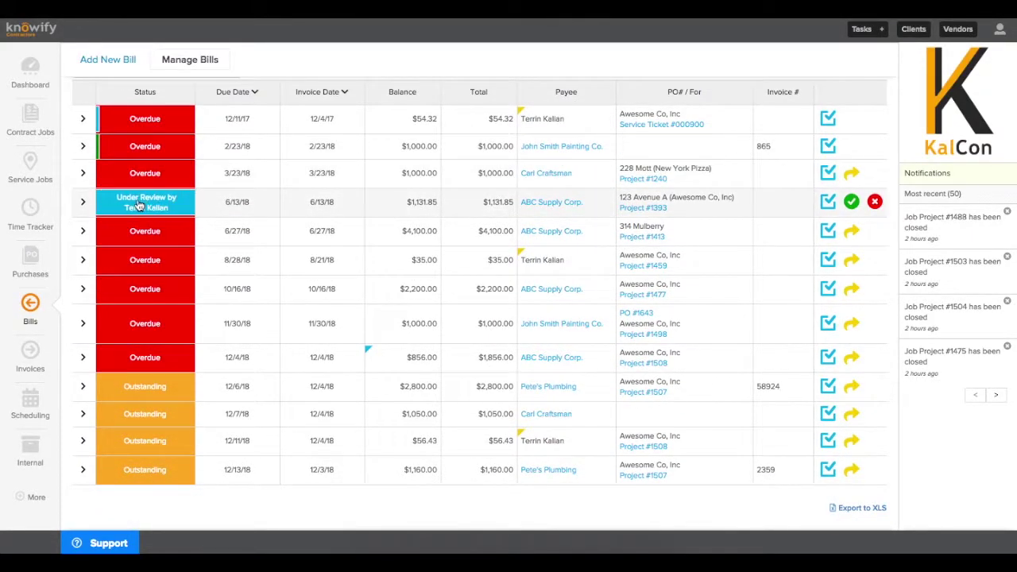
pyautogui.moveTo(135, 151)
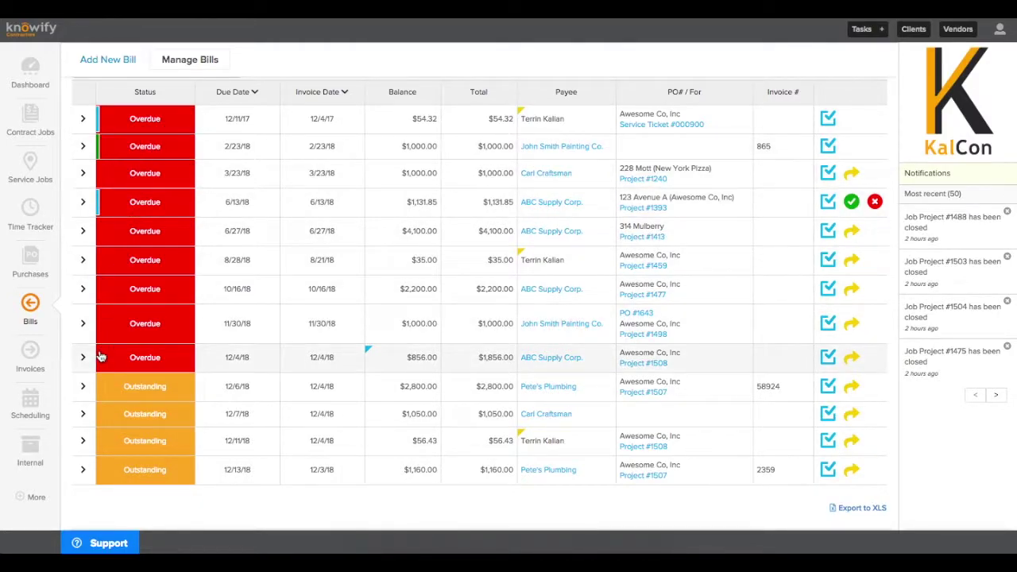
# Submit the $2,800.00 Pete's Plumbing bill for review to a chosen reviewer
pyautogui.click(85, 386)
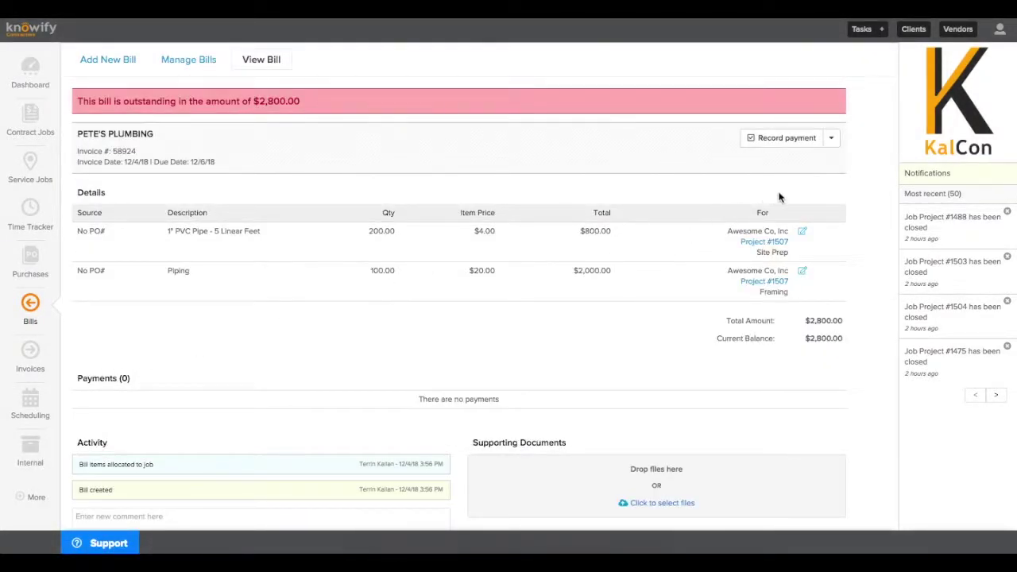
pyautogui.click(831, 137)
pyautogui.click(805, 179)
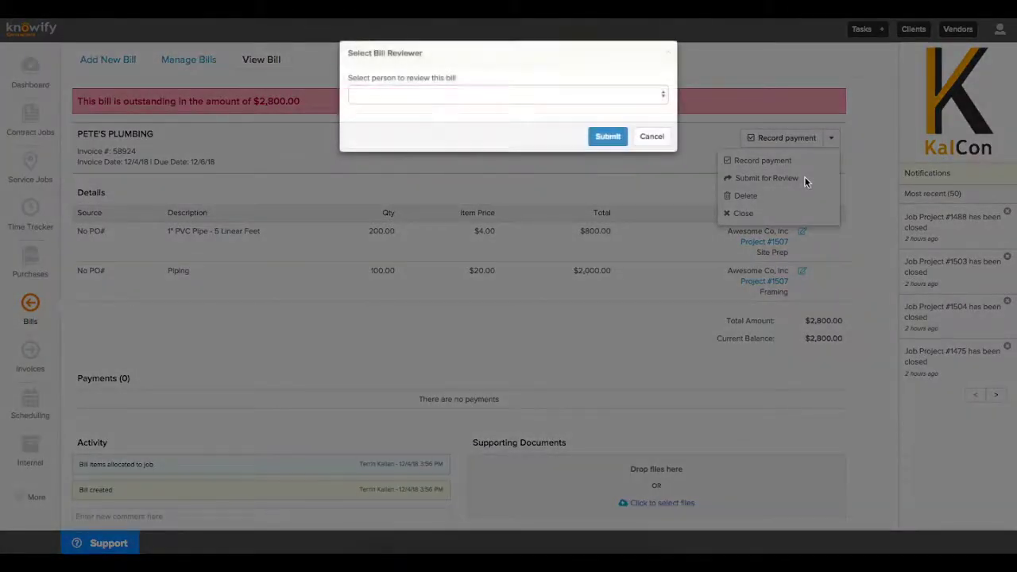
pyautogui.click(529, 94)
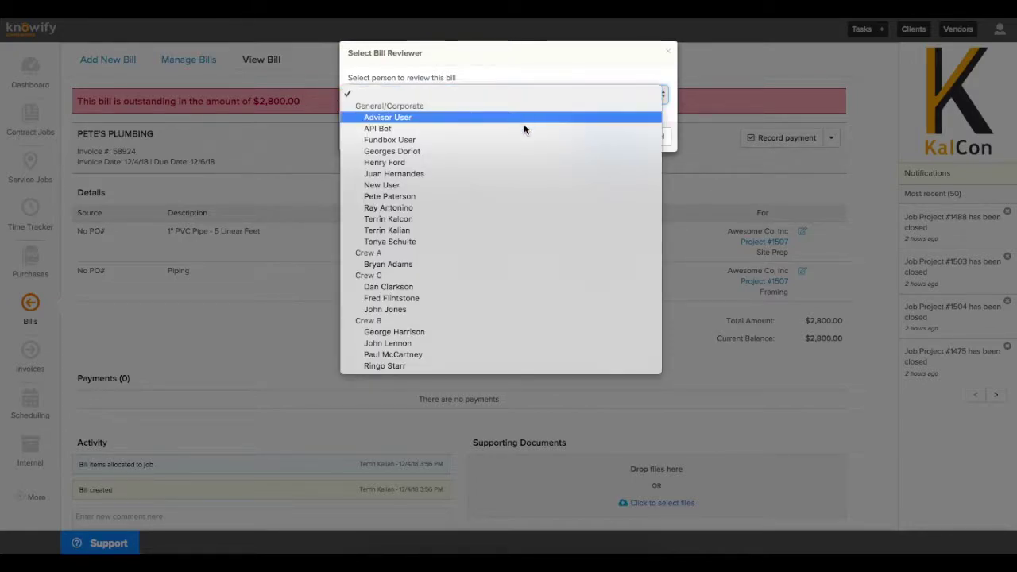
pyautogui.click(520, 229)
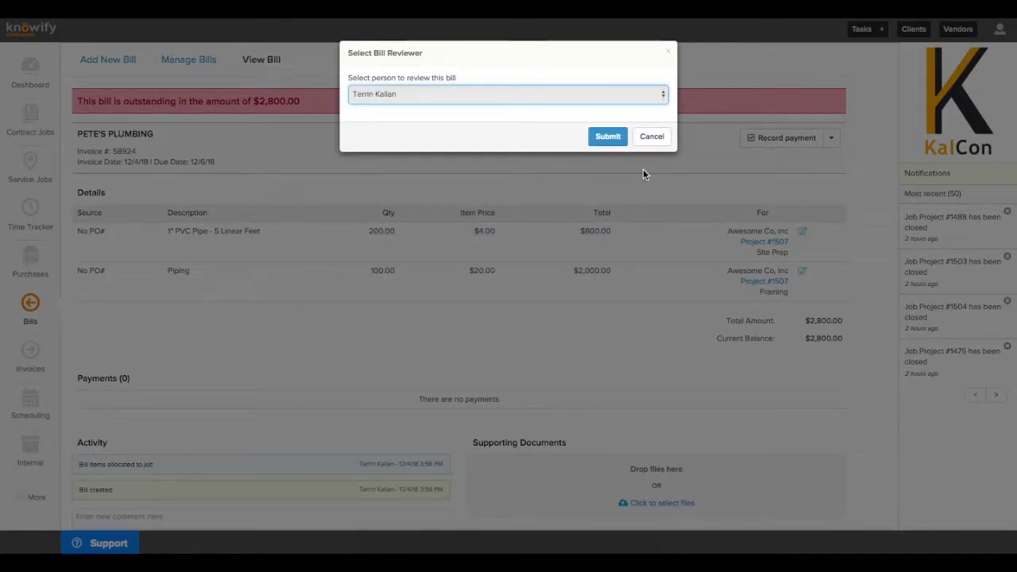
pyautogui.click(609, 136)
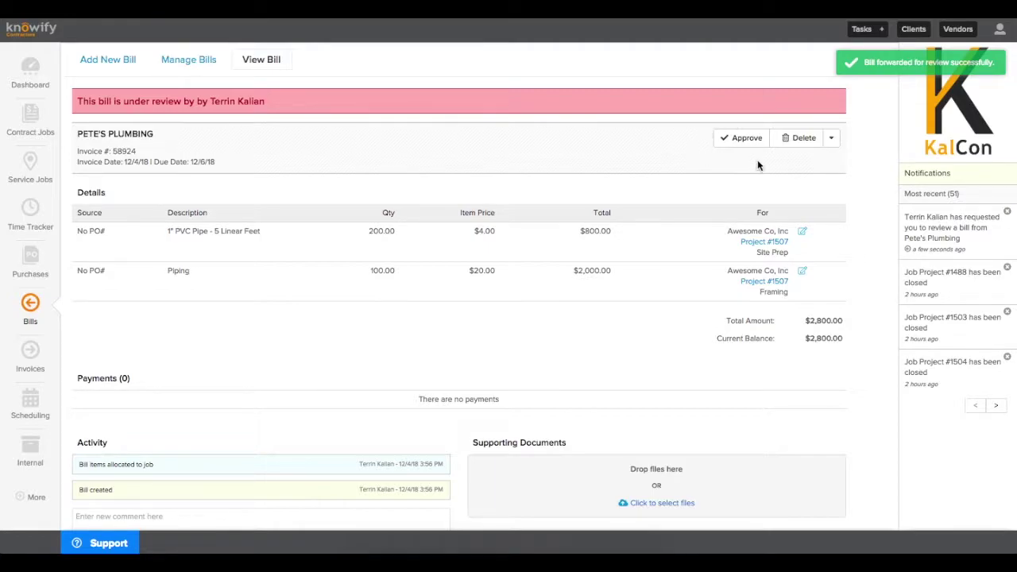
pyautogui.click(831, 137)
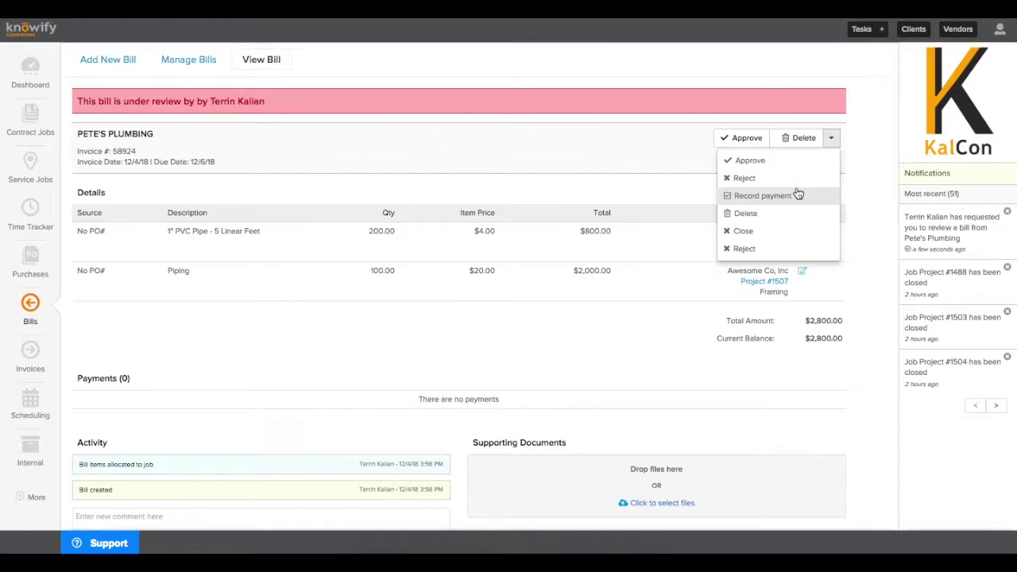
pyautogui.click(590, 167)
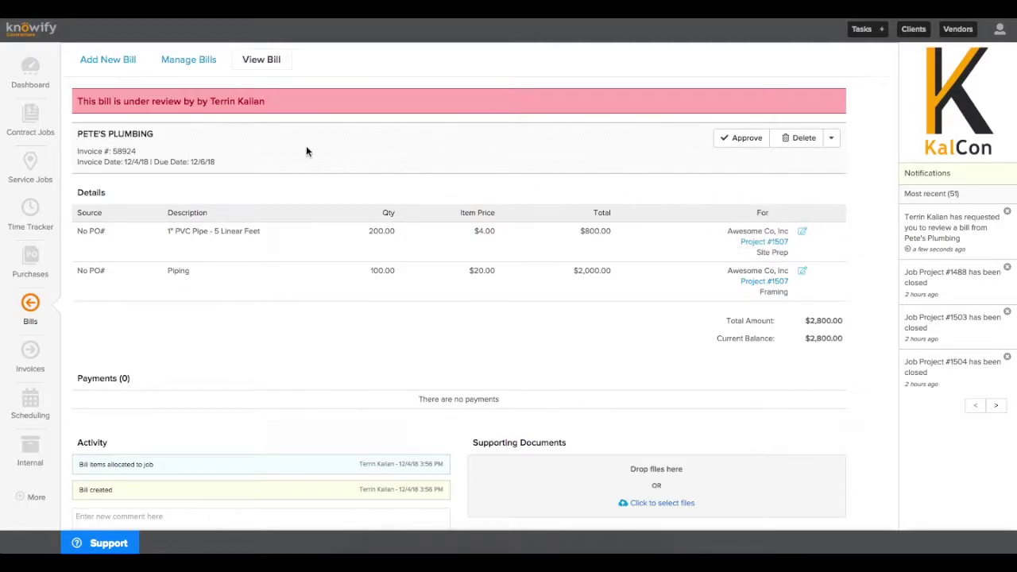
# Turn on Show History in Manage Bills to list all 1,394 bills
pyautogui.click(203, 63)
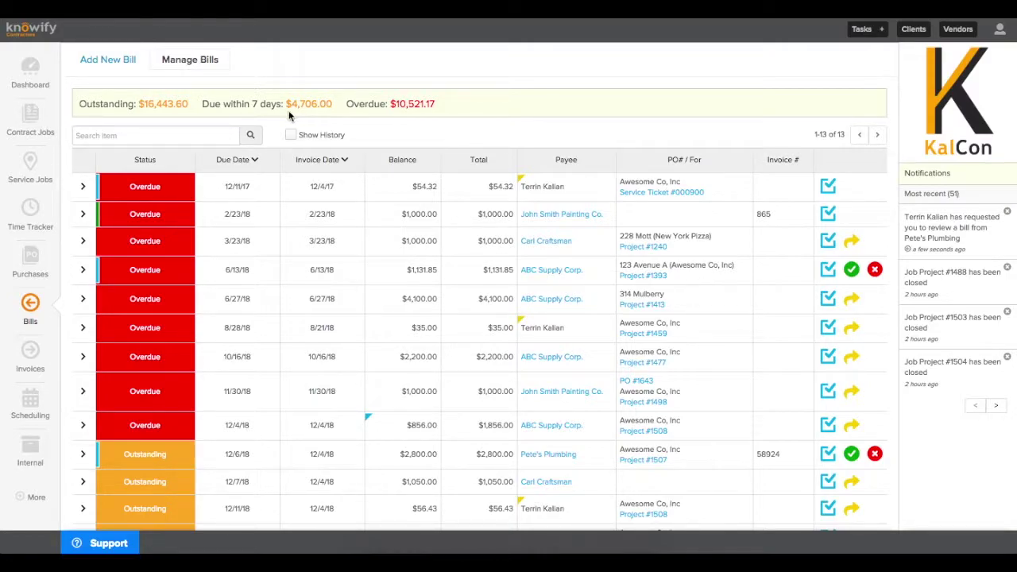
pyautogui.click(290, 134)
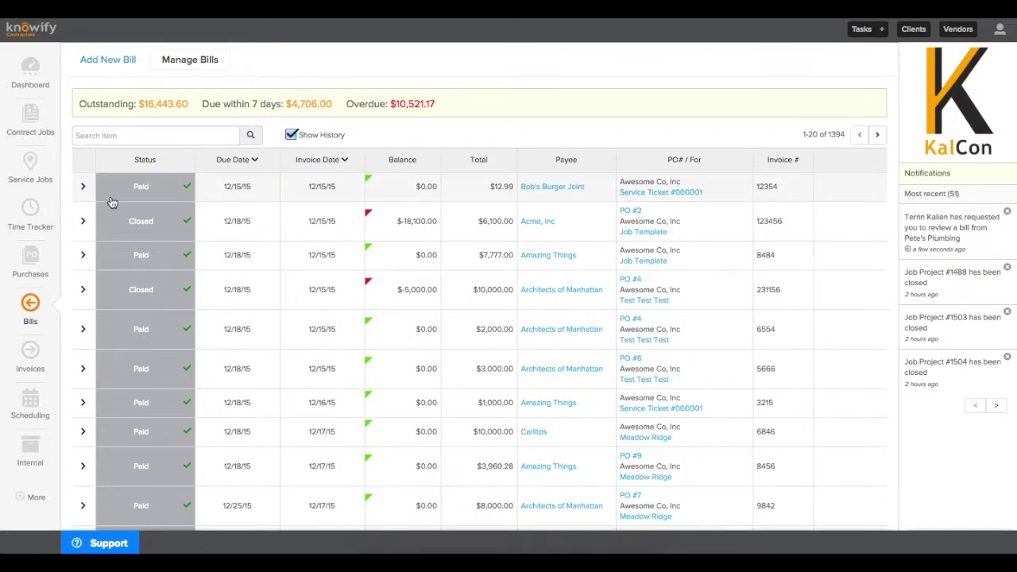
# Void the $7,777.00 payment on the Amazing Things bill, then list only open bills to see it overdue
pyautogui.click(74, 255)
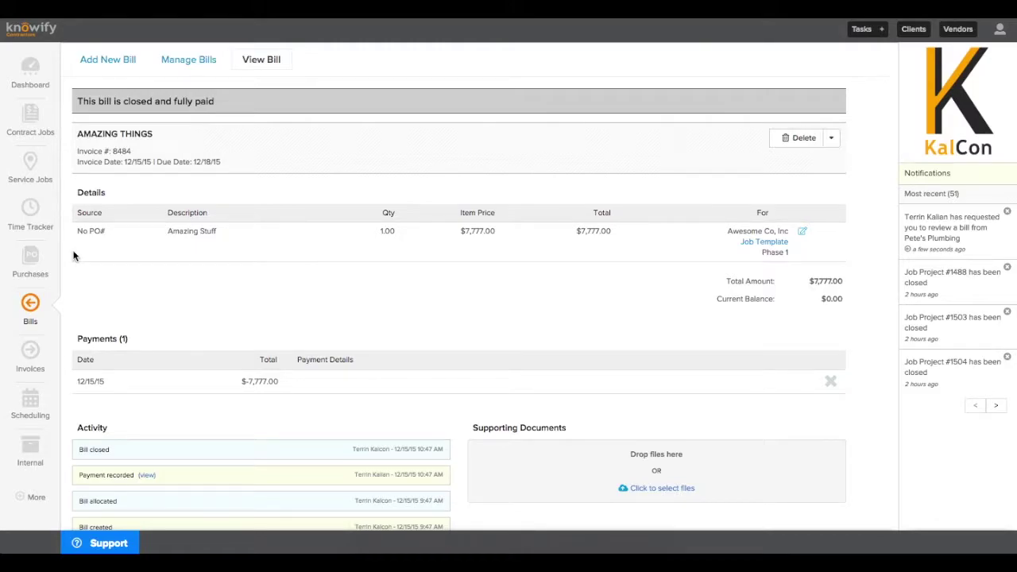
pyautogui.click(831, 381)
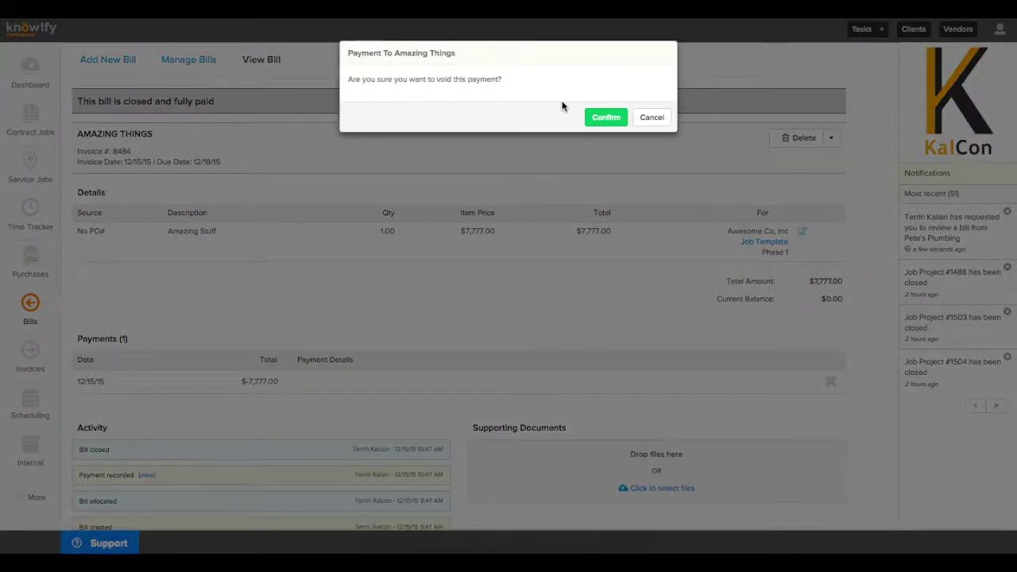
pyautogui.click(603, 117)
pyautogui.click(193, 63)
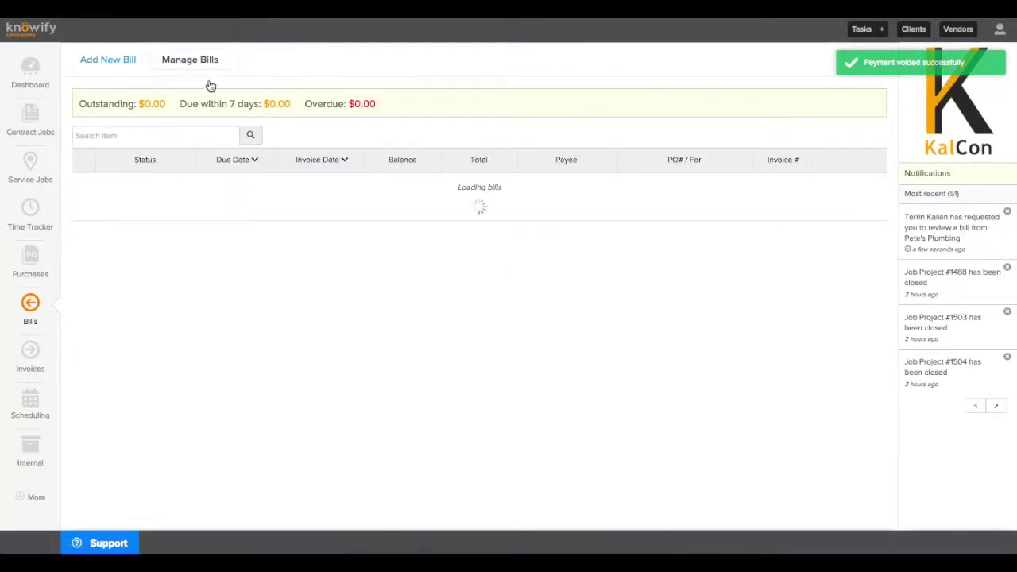
pyautogui.click(291, 135)
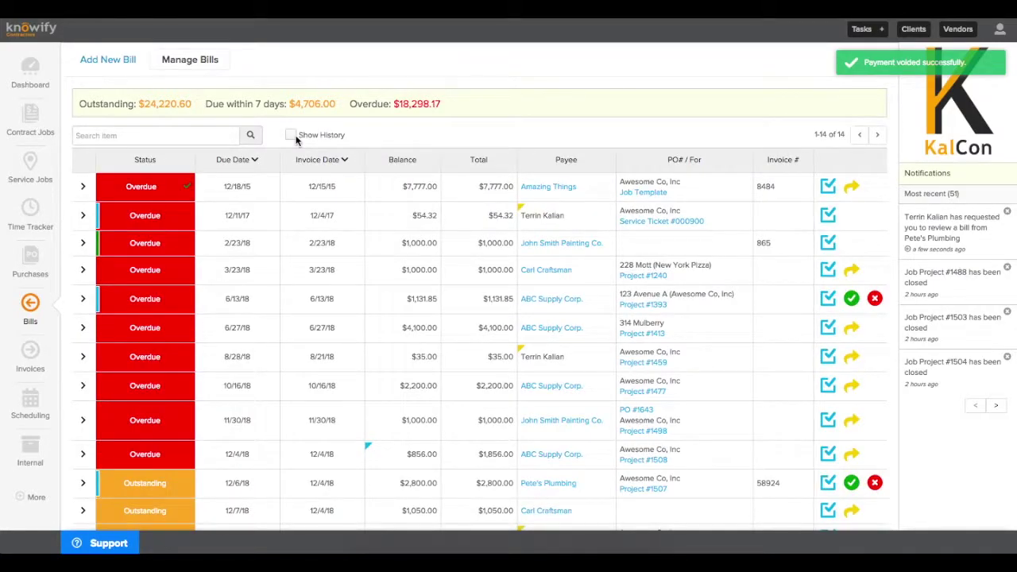